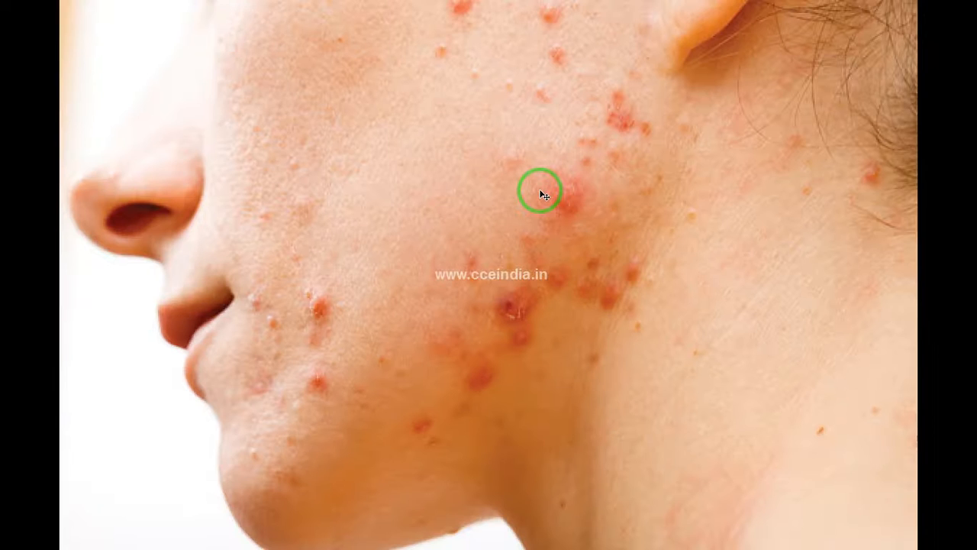
{"action": "key", "text": "b"}
{"action": "mouse_move", "coordinate": [545, 187]}
{"action": "left_mouse_down"}
{"action": "mouse_move", "coordinate": [547, 154]}
{"action": "mouse_move", "coordinate": [536, 114]}
{"action": "left_mouse_up"}
{"action": "key", "text": "ctrl+z"}
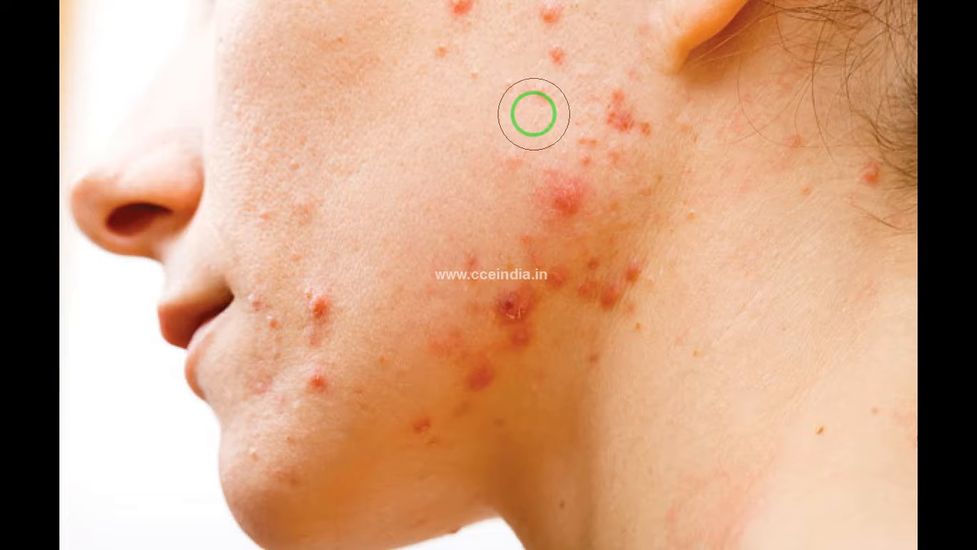
{"action": "mouse_move", "coordinate": [534, 99]}
{"action": "left_mouse_down"}
{"action": "mouse_move", "coordinate": [413, 138]}
{"action": "mouse_move", "coordinate": [321, 235]}
{"action": "left_mouse_up"}
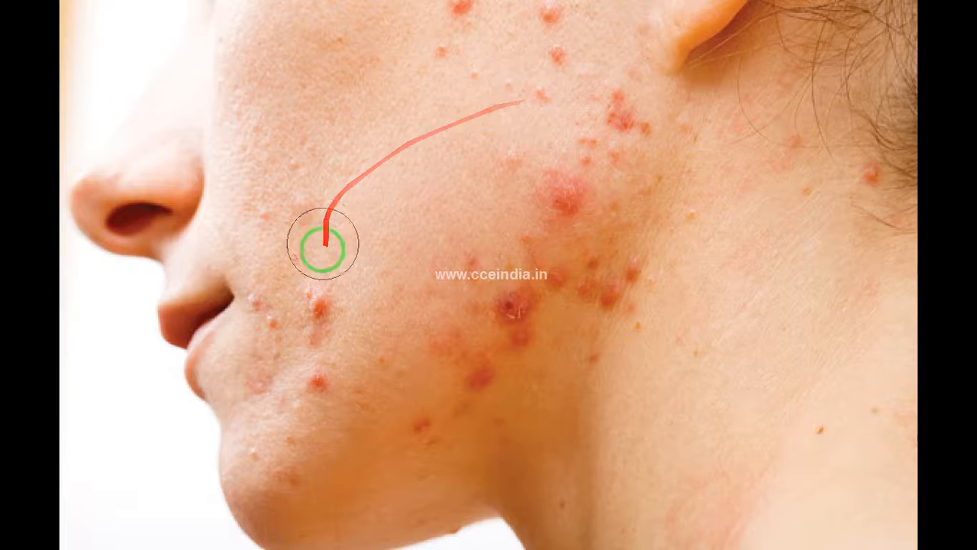
Reduce the brush size and heal the two red pimples on the lower cheek beside the mouth
{"action": "key", "text": "bracketleft"}
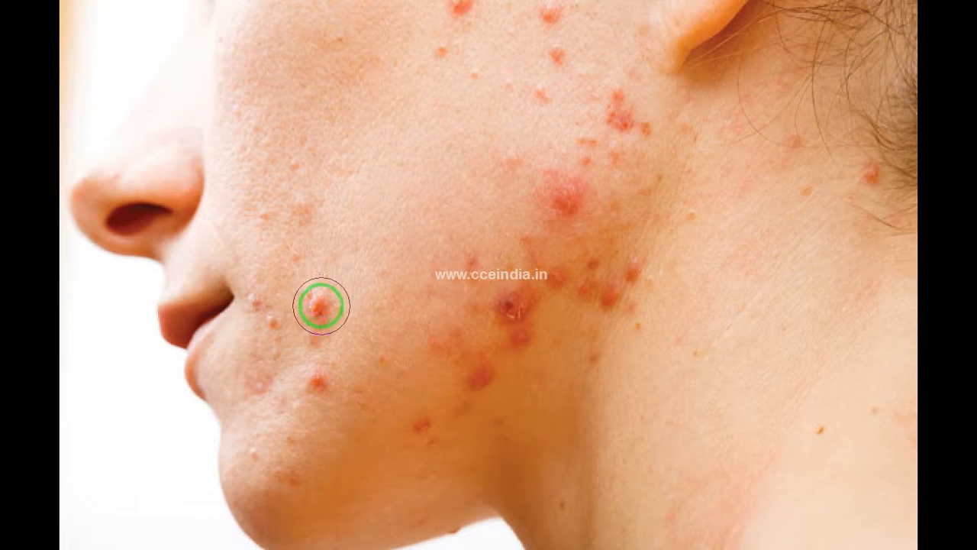
{"action": "left_click", "coordinate": [321, 305]}
{"action": "left_click_drag", "start_coordinate": [309, 294], "coordinate": [313, 375]}
{"action": "left_click", "coordinate": [313, 375]}
{"action": "left_click", "coordinate": [318, 349]}
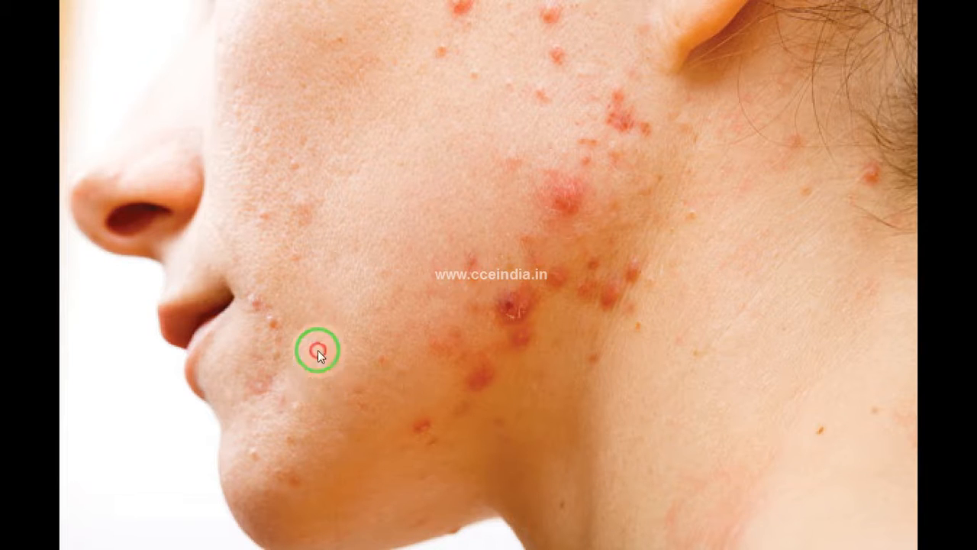
Heal the scattered red spots on the upper cheek in front of the ear
{"action": "left_click", "coordinate": [442, 48]}
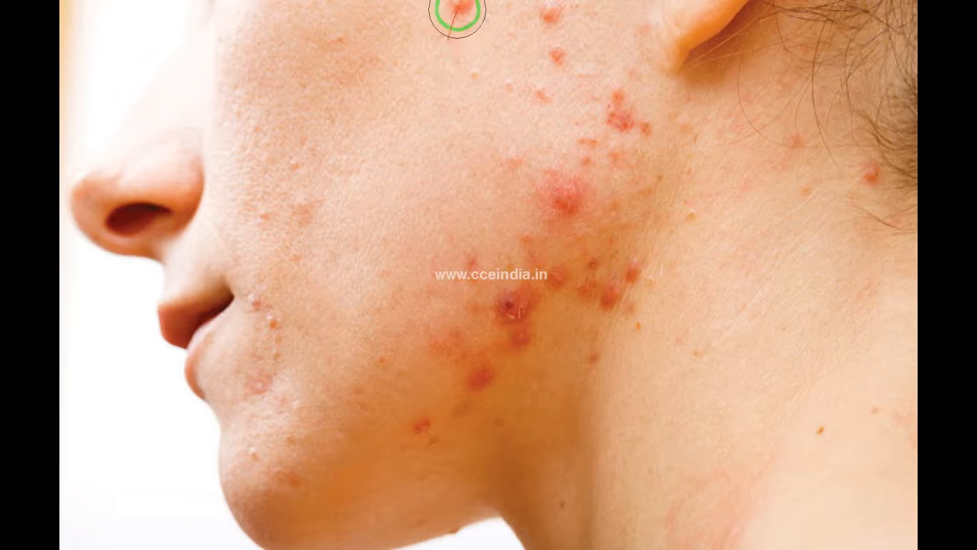
{"action": "scroll", "coordinate": [460, 6], "scroll_direction": "up", "scroll_amount": 1}
{"action": "left_click", "coordinate": [553, 24]}
{"action": "left_click", "coordinate": [557, 67]}
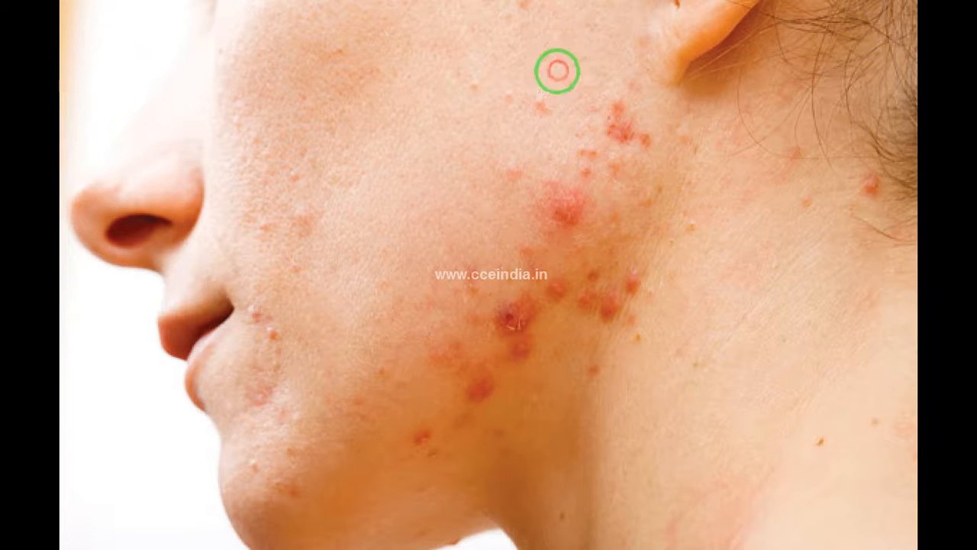
{"action": "left_click", "coordinate": [542, 103]}
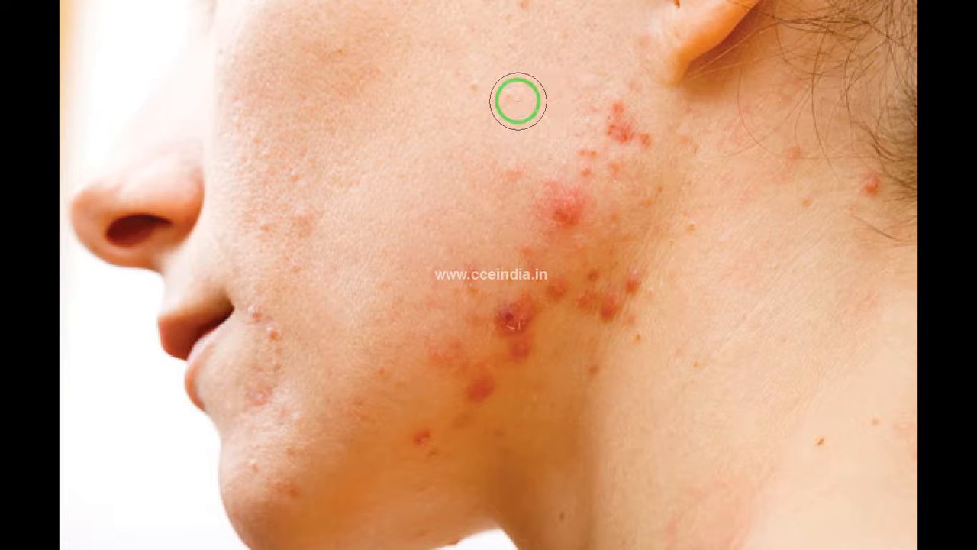
{"action": "left_click", "coordinate": [476, 89]}
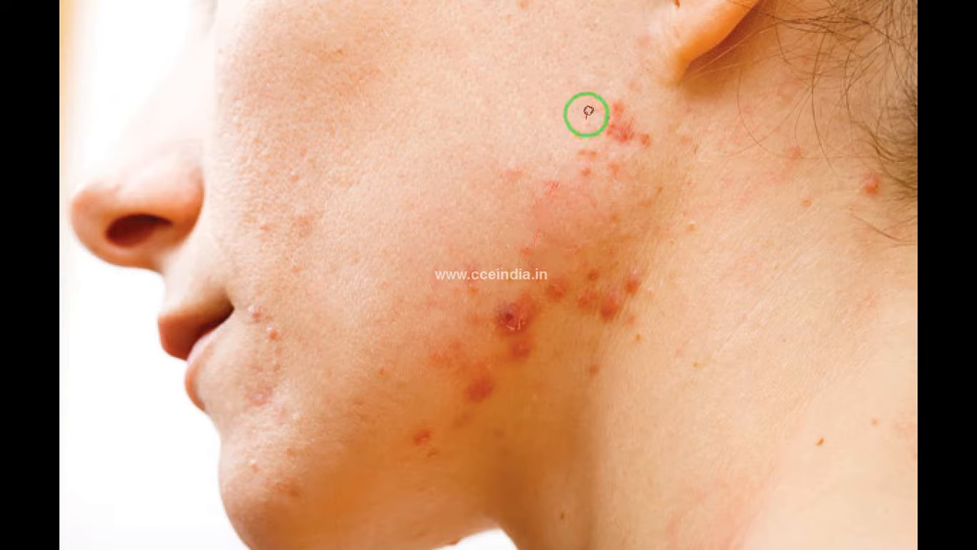
Patch the red pimple cluster just below the earlobe with clean skin from the upper cheek
{"action": "mouse_move", "coordinate": [651, 128]}
{"action": "left_mouse_down"}
{"action": "mouse_move", "coordinate": [633, 153]}
{"action": "mouse_move", "coordinate": [595, 146]}
{"action": "mouse_move", "coordinate": [591, 131]}
{"action": "mouse_move", "coordinate": [482, 104]}
{"action": "left_mouse_up"}
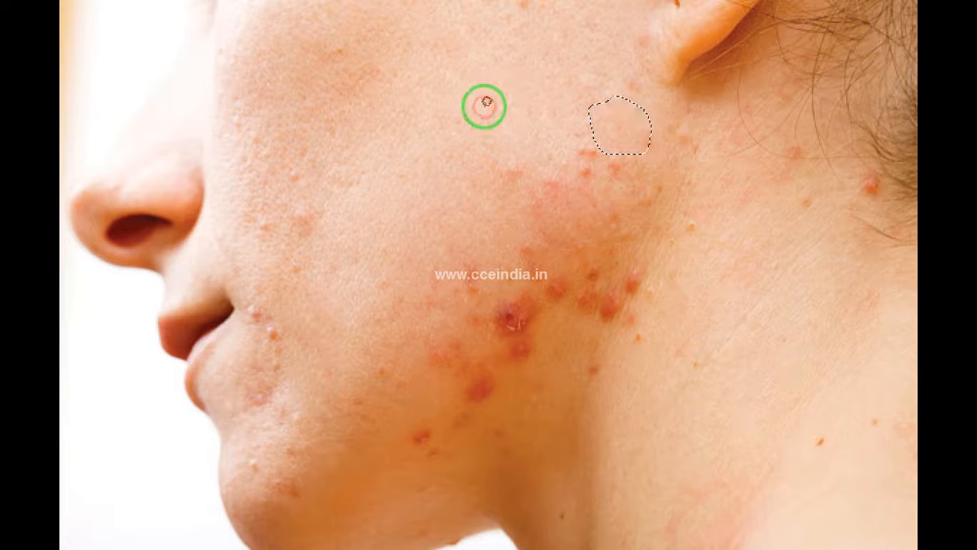
{"action": "left_click", "coordinate": [587, 156]}
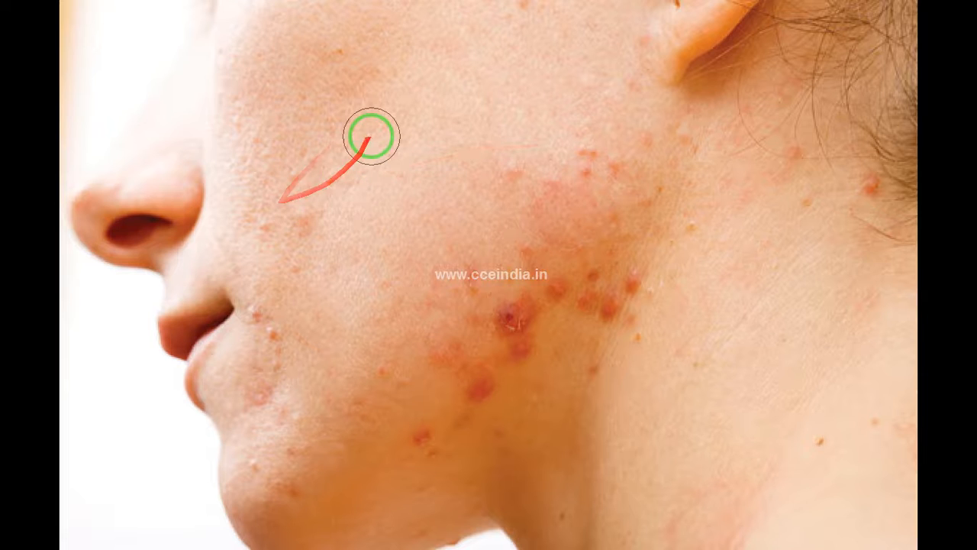
Sample clear cheek skin with the Healing Brush and heal the small red spots in the middle of the cheek
{"action": "left_click", "coordinate": [484, 113]}
{"action": "left_click", "coordinate": [473, 219]}
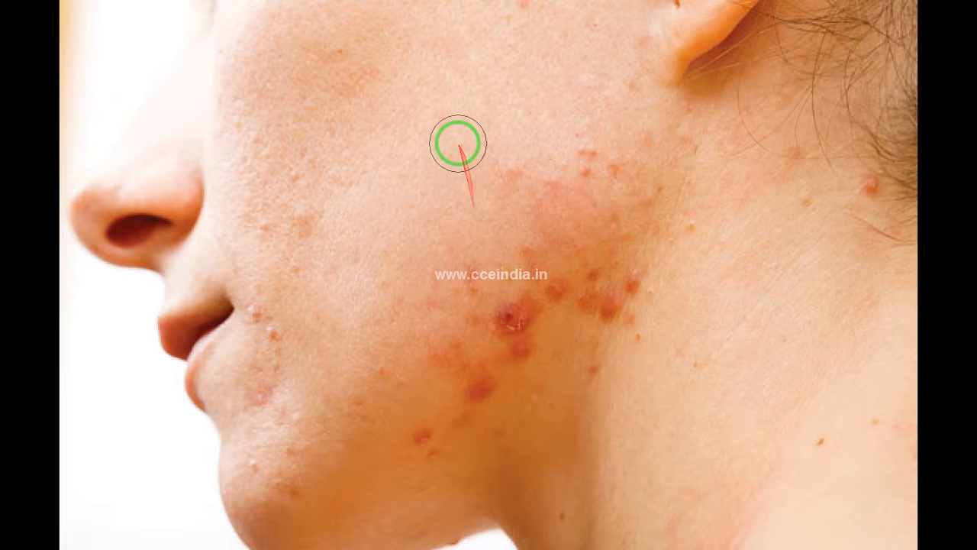
{"action": "left_click", "coordinate": [513, 178]}
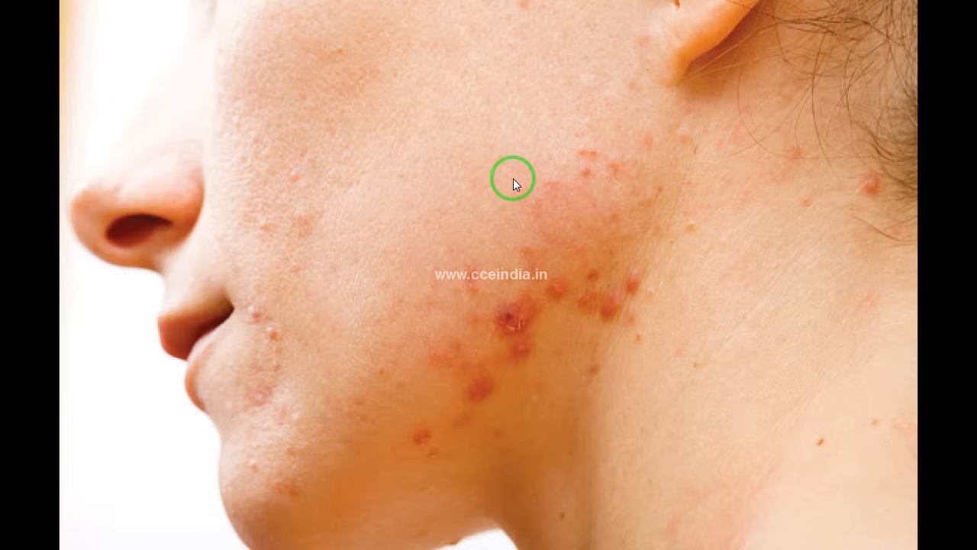
{"action": "left_click", "coordinate": [538, 221]}
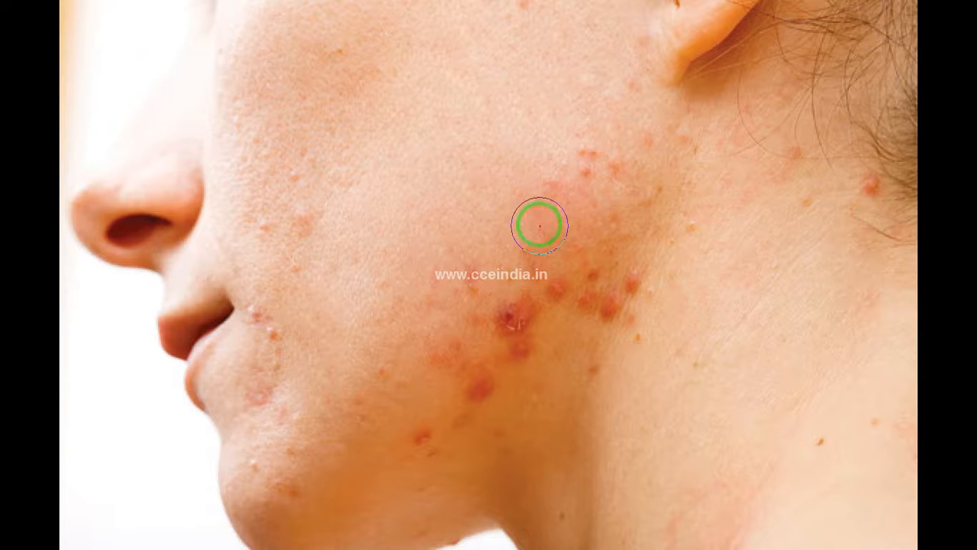
{"action": "left_click", "coordinate": [532, 251]}
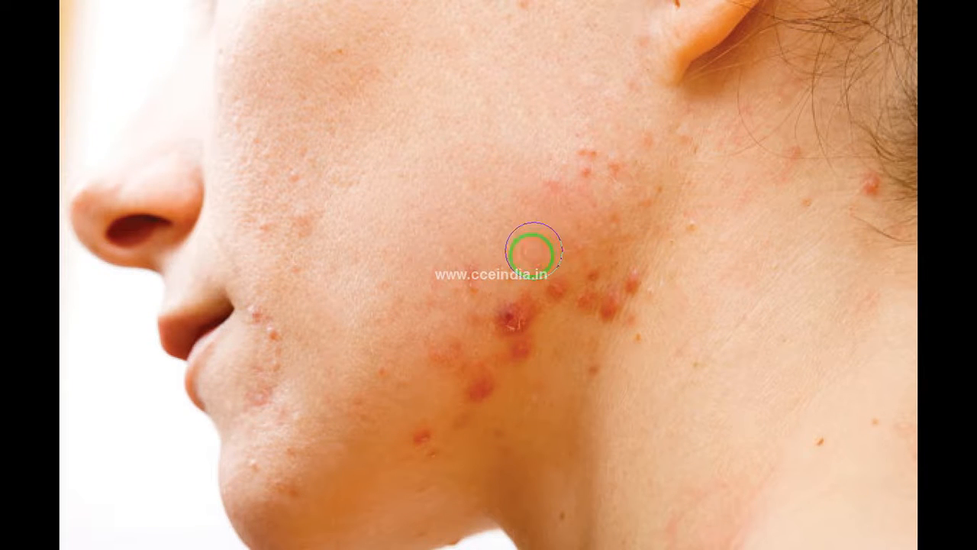
Heal the large dark blemish and the red spots around it along the jaw with the Healing Brush
{"action": "left_click", "coordinate": [519, 296]}
{"action": "left_click", "coordinate": [513, 320]}
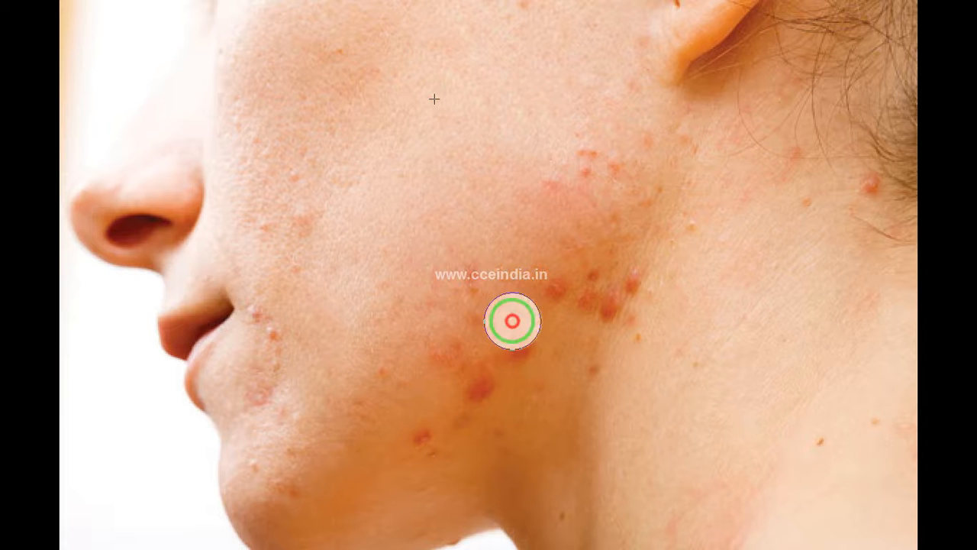
{"action": "left_click", "coordinate": [506, 345]}
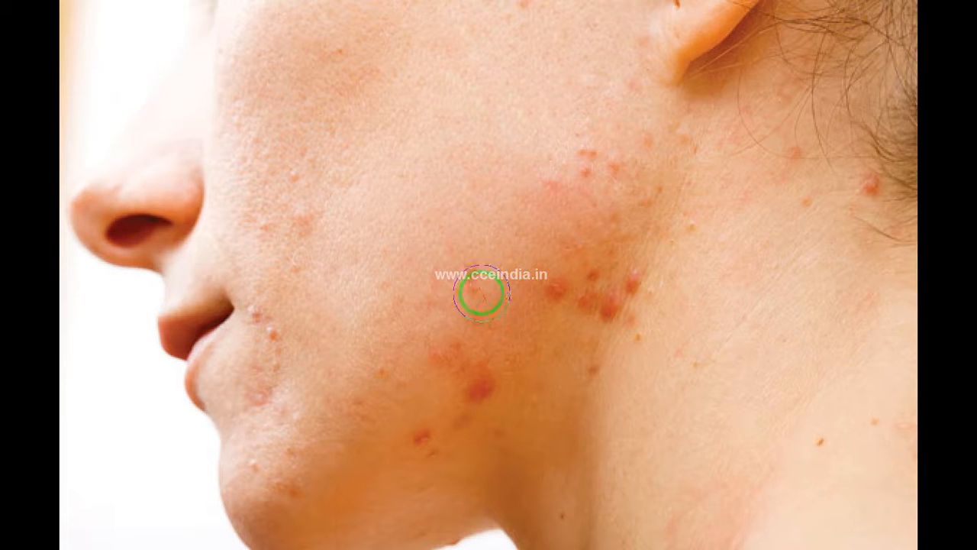
{"action": "left_click", "coordinate": [497, 298]}
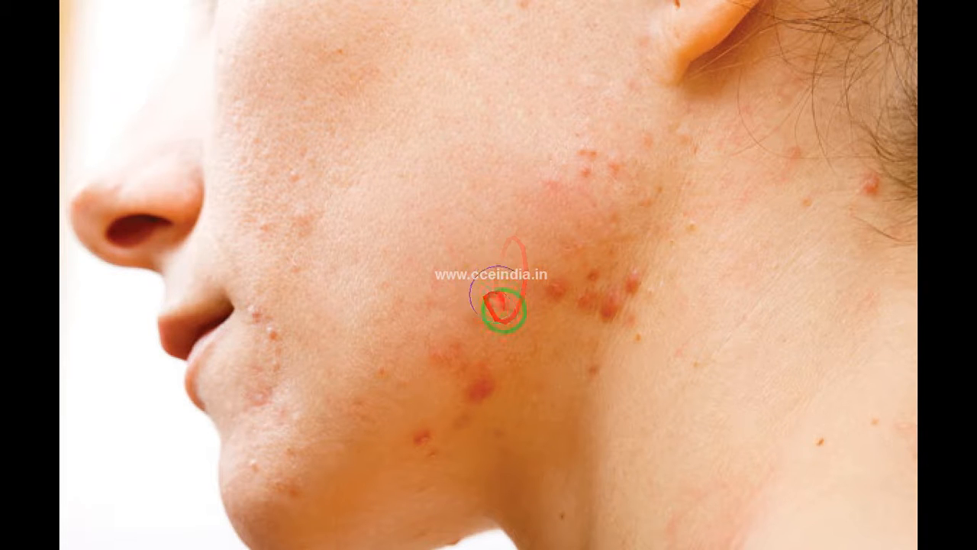
{"action": "left_click", "coordinate": [481, 319]}
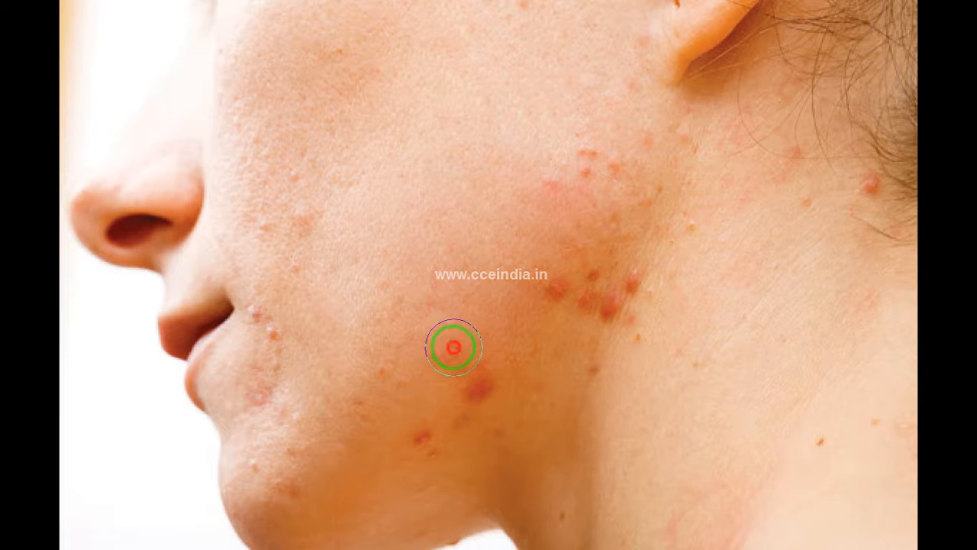
{"action": "left_click", "coordinate": [480, 383]}
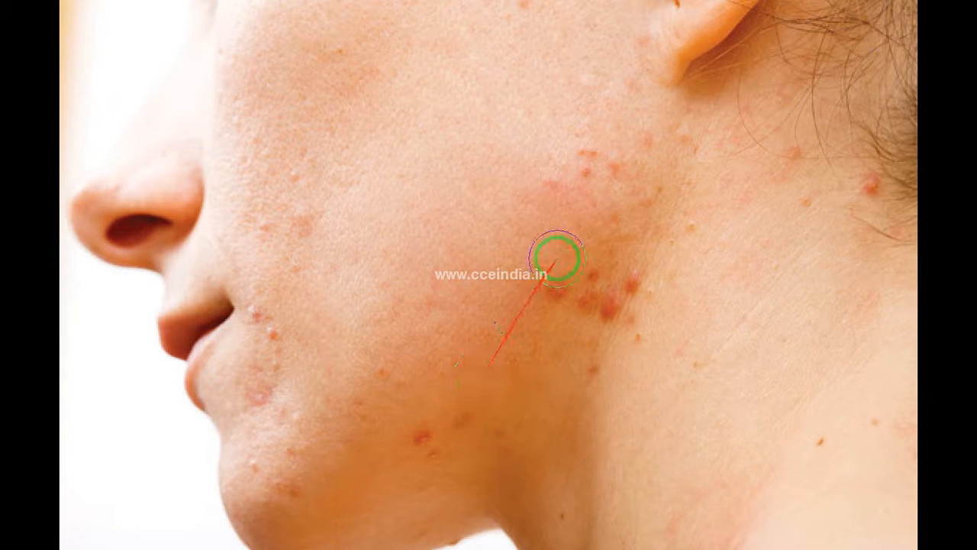
{"action": "left_click", "coordinate": [555, 288]}
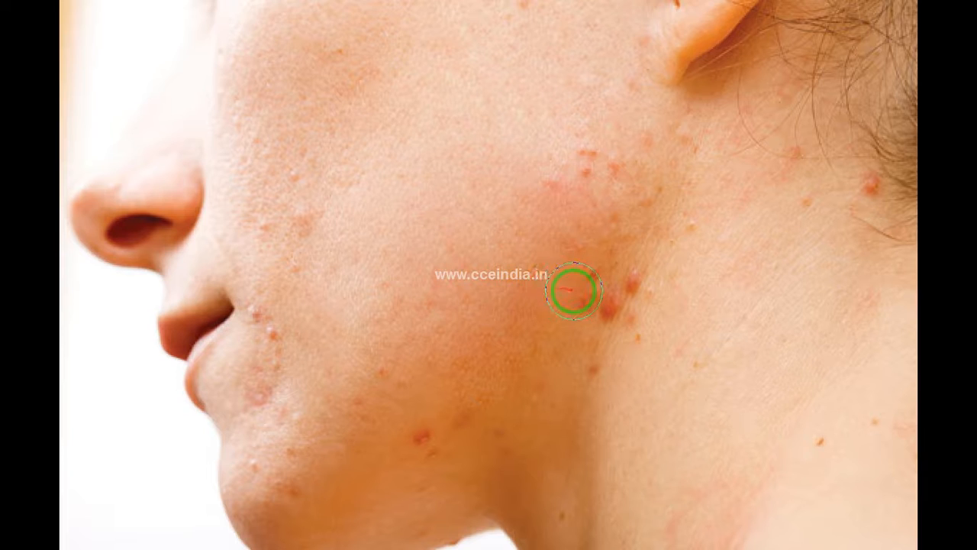
{"action": "left_click", "coordinate": [618, 302]}
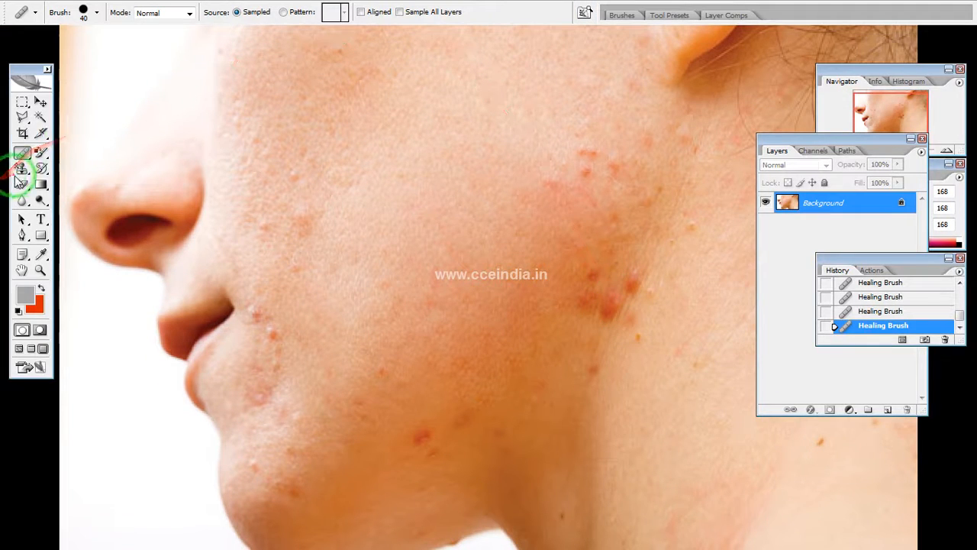
Heal the group of small red spots below the ear with the Spot Healing Brush set to Proximity Match
{"action": "left_click", "coordinate": [23, 156]}
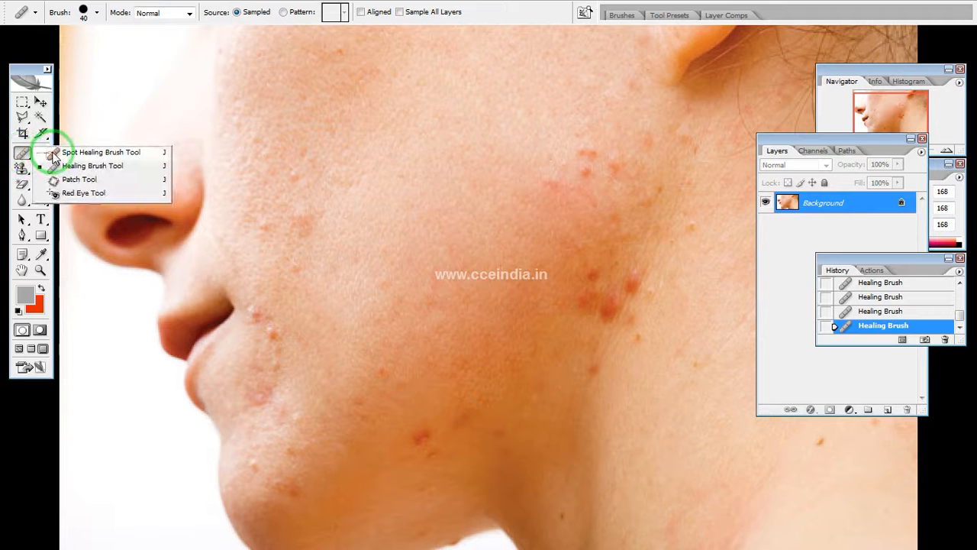
{"action": "left_click", "coordinate": [53, 155]}
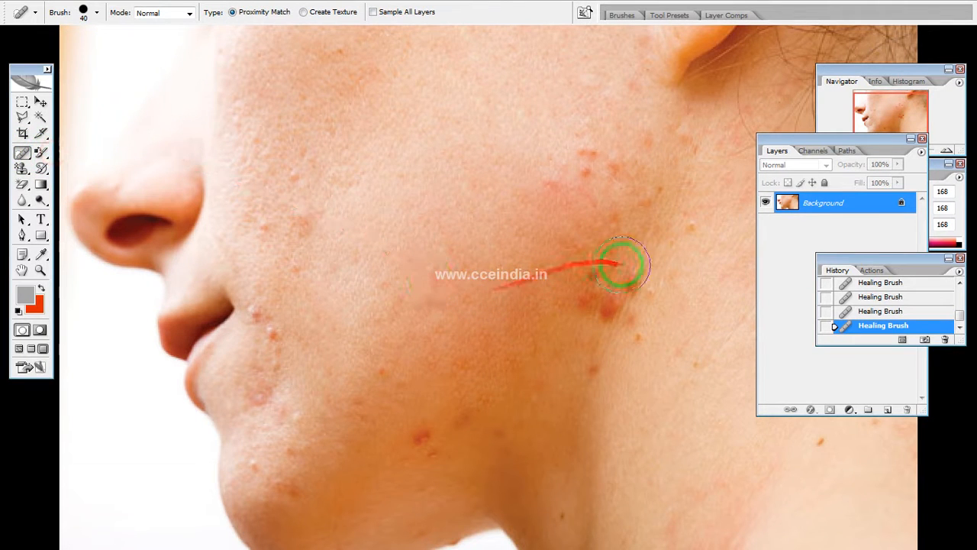
{"action": "left_click", "coordinate": [586, 169]}
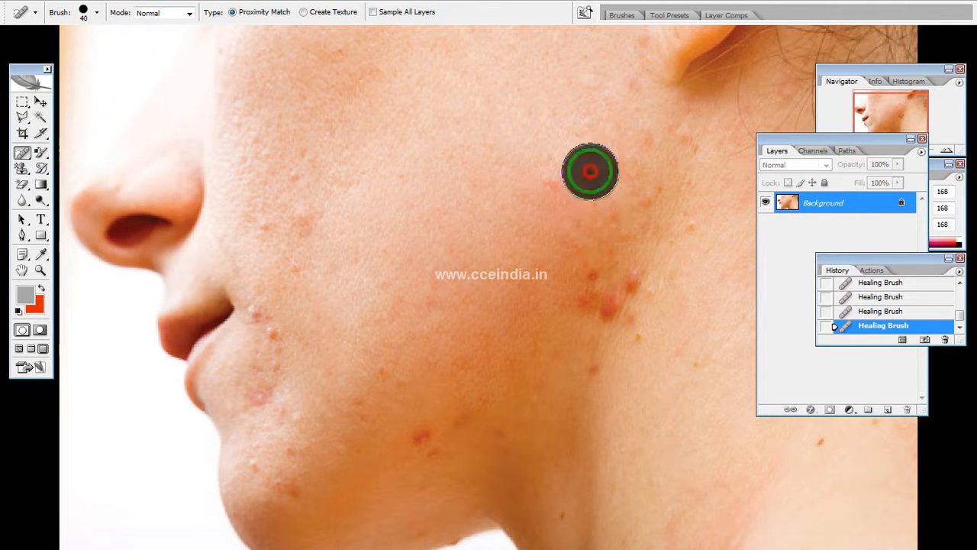
{"action": "left_click", "coordinate": [564, 173]}
{"action": "left_click", "coordinate": [589, 144]}
{"action": "left_click", "coordinate": [643, 152]}
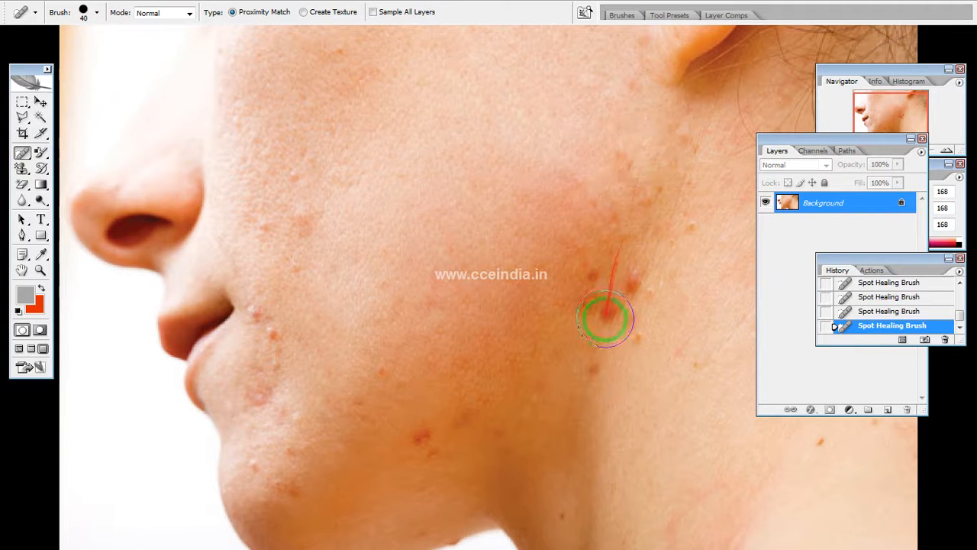
{"action": "left_click", "coordinate": [608, 303]}
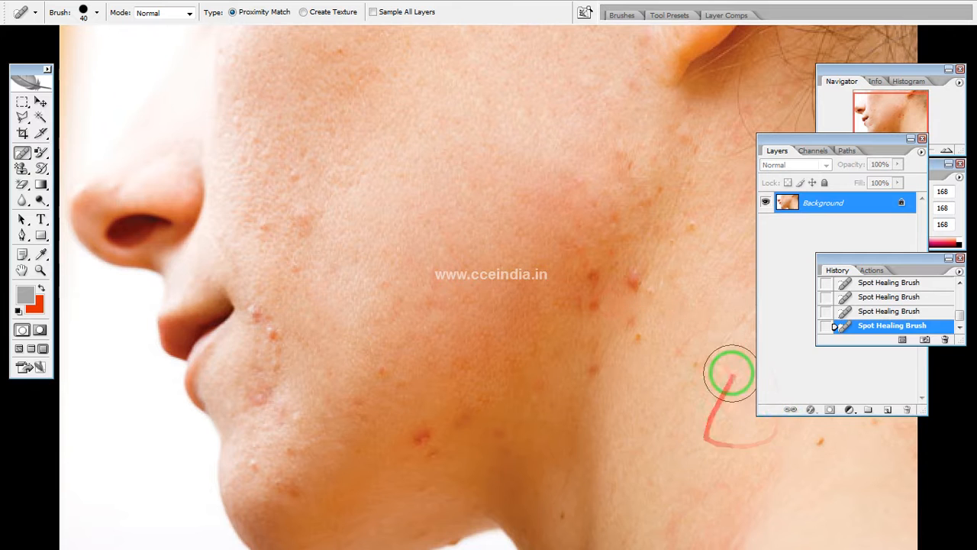
{"action": "key", "text": "ctrl+z"}
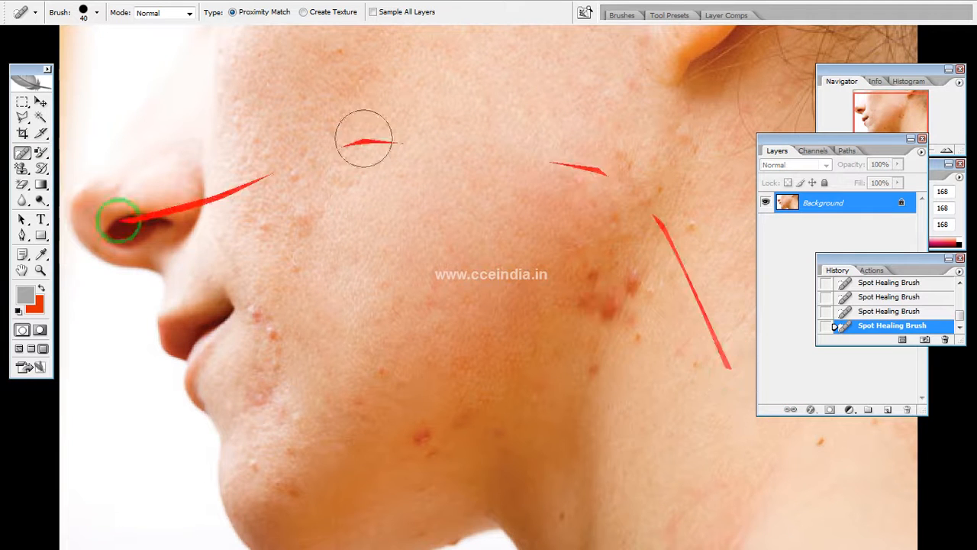
Switch back to the Healing Brush, sample clear cheek skin, and heal the red cluster at the jaw corner and the marks above it
{"action": "left_click", "coordinate": [19, 151]}
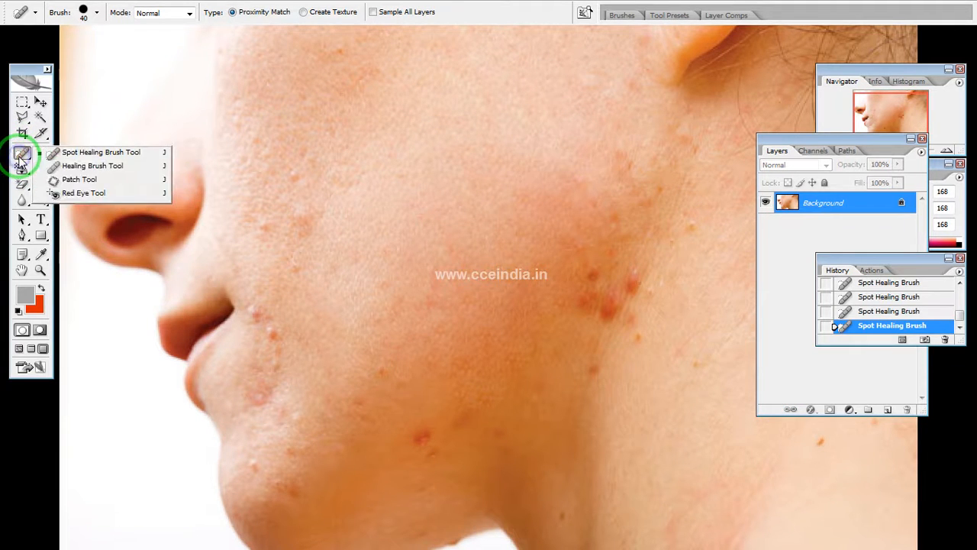
{"action": "left_click", "coordinate": [69, 167]}
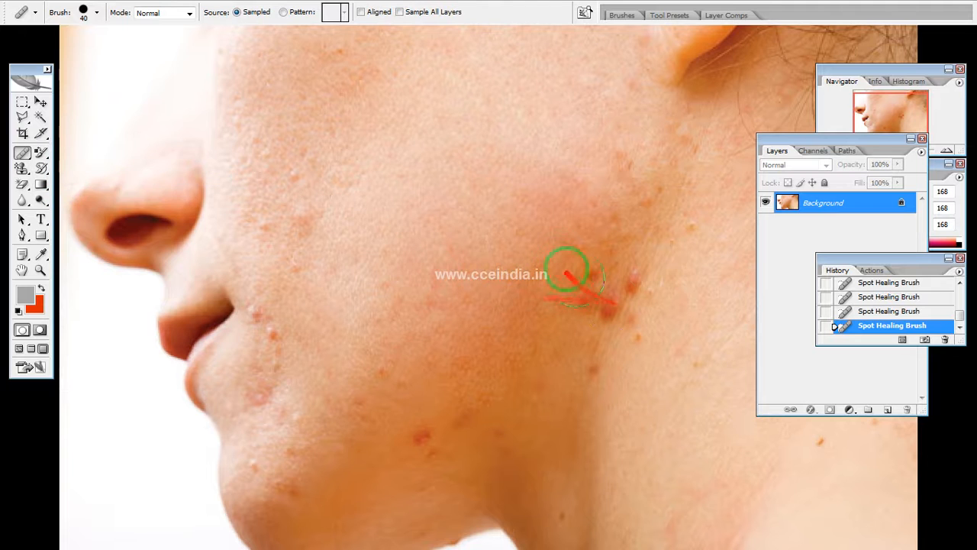
{"action": "left_click", "coordinate": [531, 213], "text": "alt"}
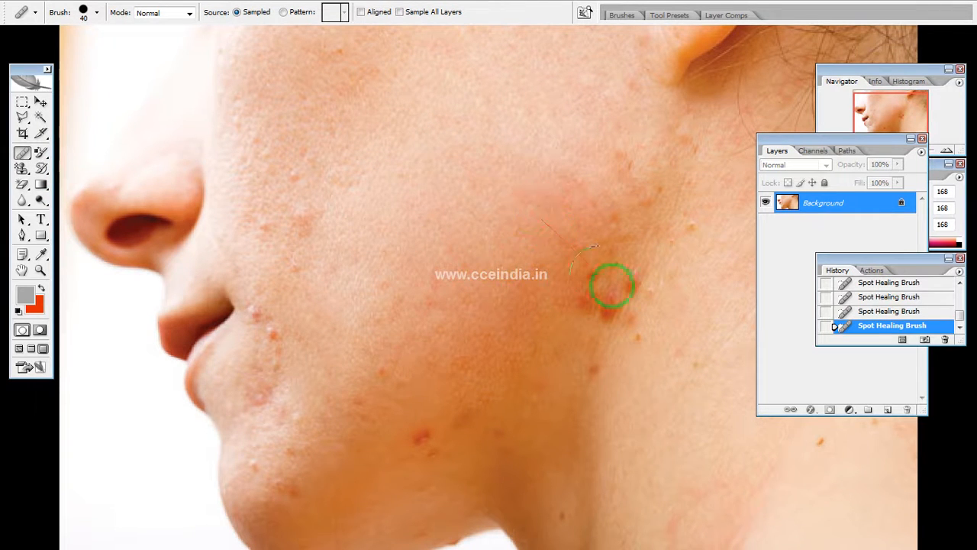
{"action": "left_click", "coordinate": [629, 281]}
{"action": "left_click", "coordinate": [615, 296]}
{"action": "left_click", "coordinate": [593, 273]}
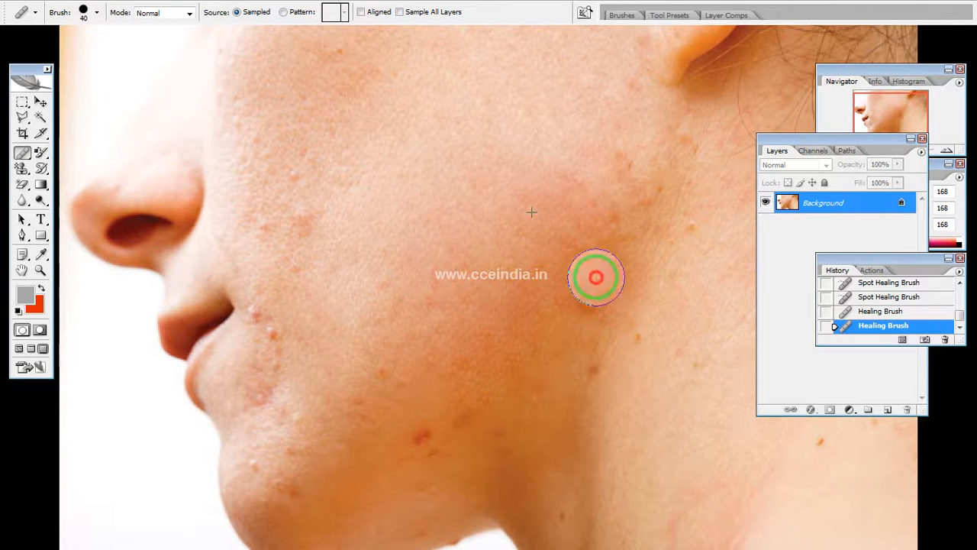
{"action": "left_click", "coordinate": [591, 304]}
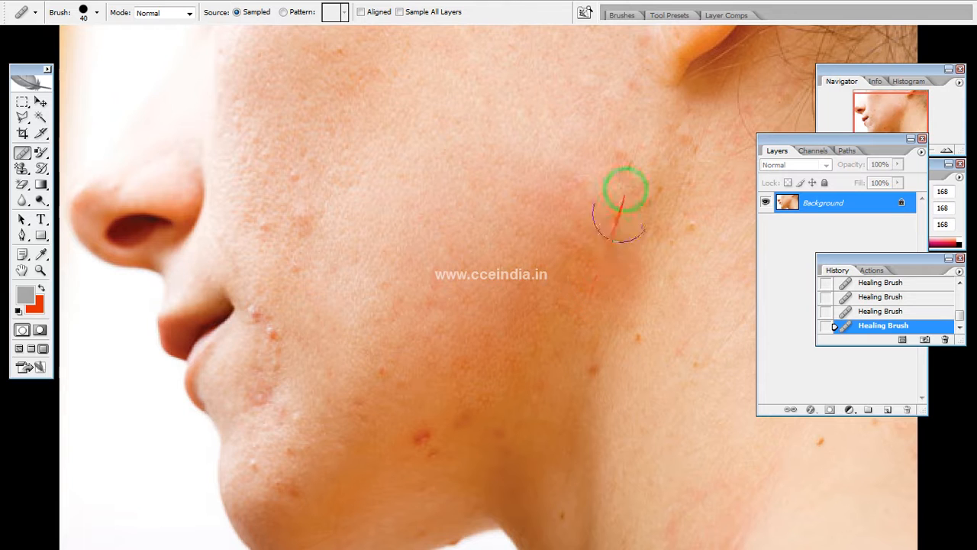
{"action": "left_click", "coordinate": [627, 167]}
Heal the remaining spots on the lower jaw, beside the mouth and on the chin with the Healing Brush
{"action": "left_click", "coordinate": [433, 449]}
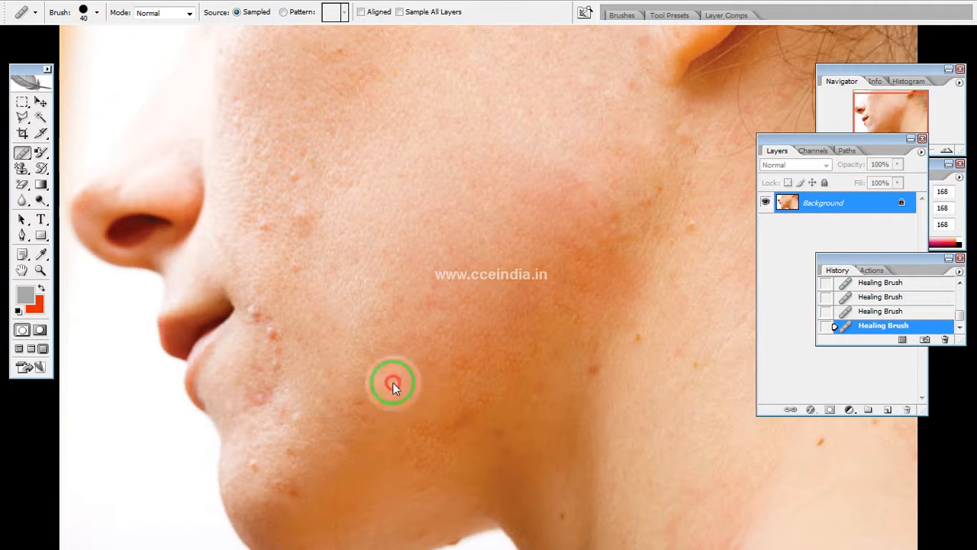
{"action": "left_click", "coordinate": [276, 319]}
{"action": "left_click", "coordinate": [264, 456]}
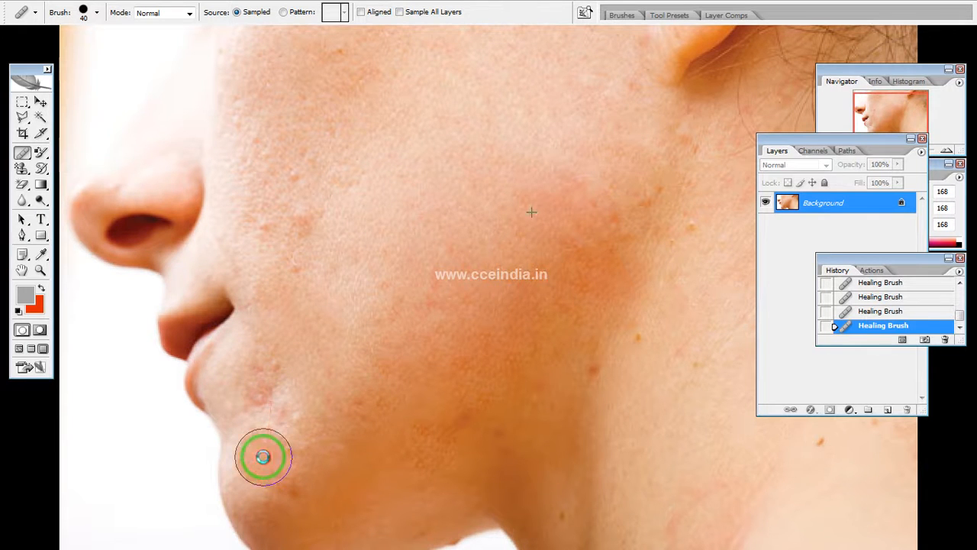
{"action": "left_click", "coordinate": [277, 389]}
{"action": "mouse_move", "coordinate": [282, 366]}
{"action": "left_mouse_down"}
{"action": "mouse_move", "coordinate": [283, 250]}
{"action": "mouse_move", "coordinate": [229, 218]}
{"action": "left_mouse_up"}
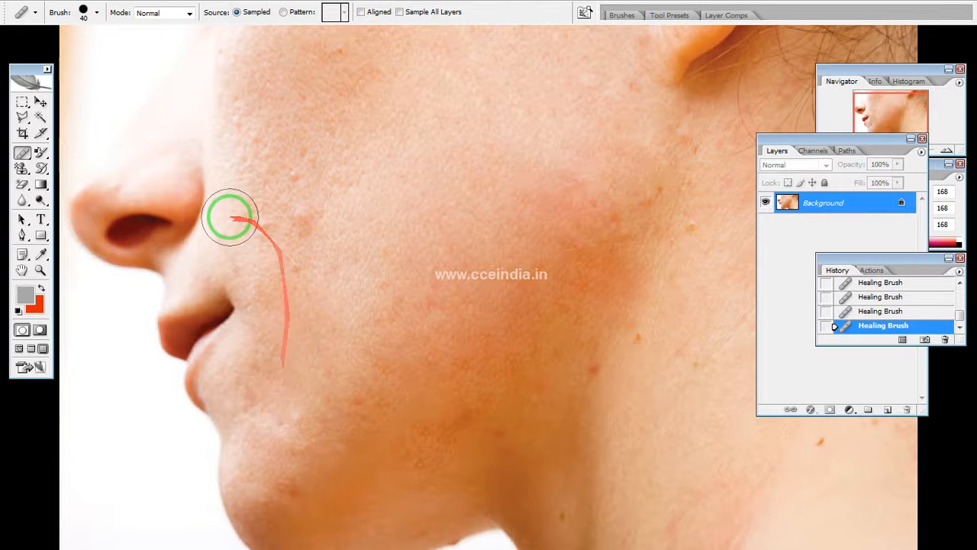
Switch to the Spot Healing Brush set to Proximity Match and heal the dark spots on the neck beside the jaw
{"action": "left_click_drag", "start_coordinate": [23, 155], "coordinate": [63, 152]}
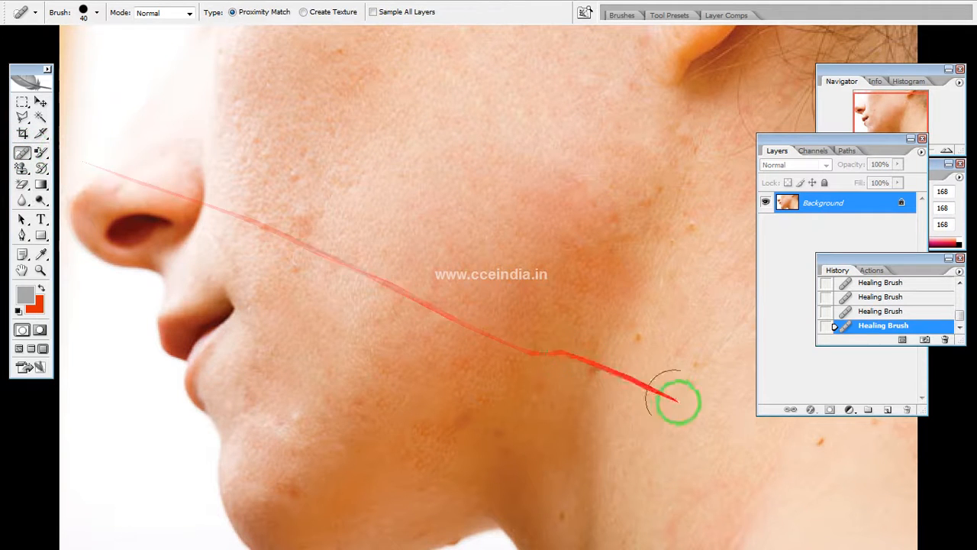
{"action": "left_click", "coordinate": [603, 377]}
{"action": "left_click", "coordinate": [635, 343]}
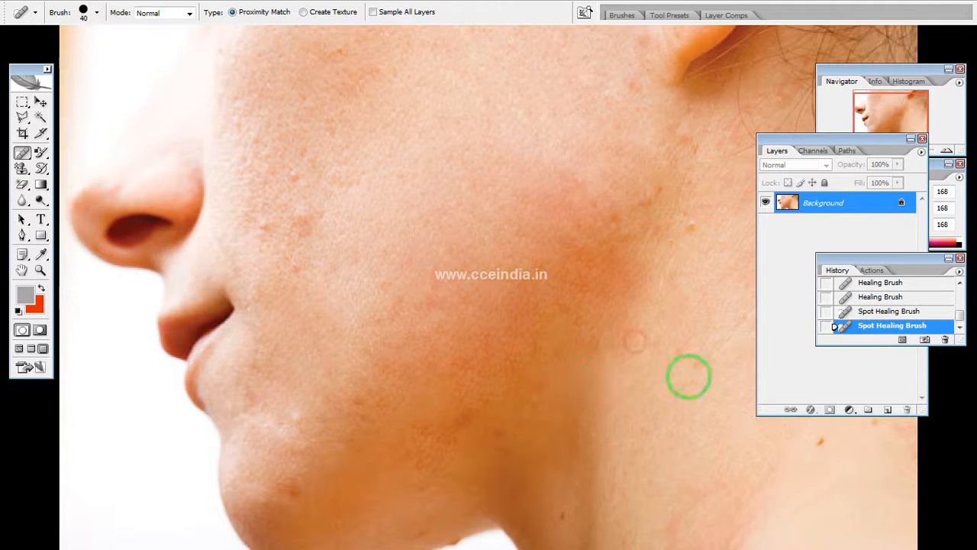
{"action": "left_click", "coordinate": [818, 444]}
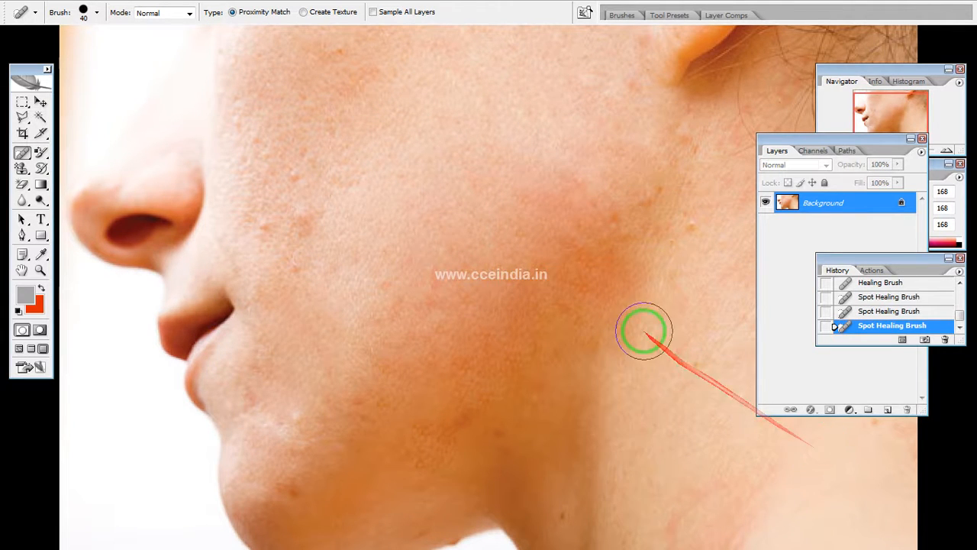
Heal the marks on the neck below the ear and the red spots on the cheek beside the nose
{"action": "left_click", "coordinate": [691, 372]}
{"action": "left_click", "coordinate": [682, 223]}
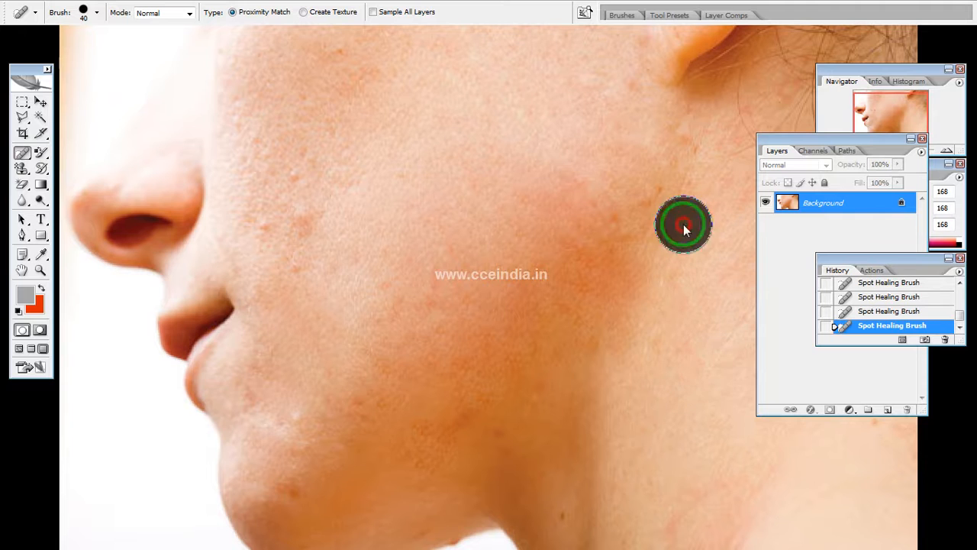
{"action": "left_click", "coordinate": [661, 207]}
{"action": "left_click", "coordinate": [684, 158]}
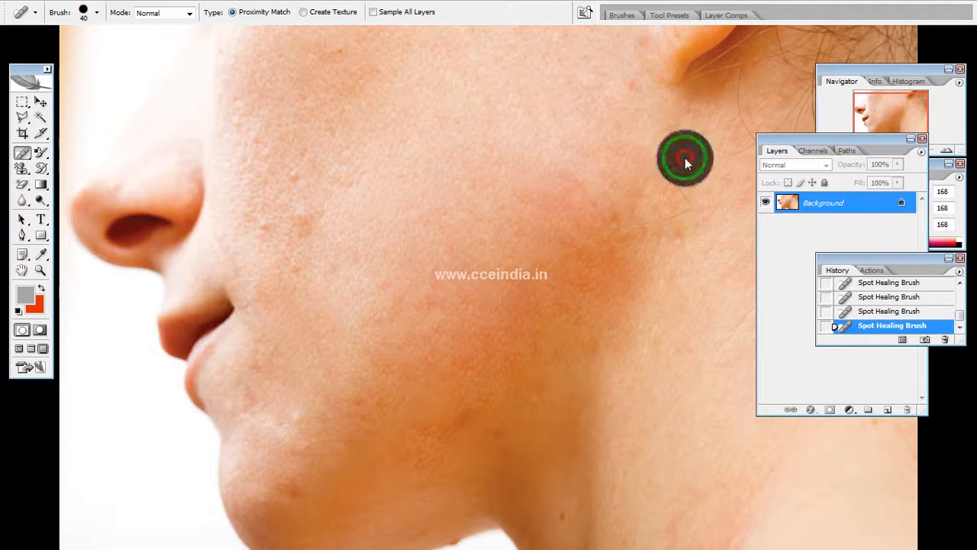
{"action": "left_click", "coordinate": [304, 183]}
{"action": "left_click", "coordinate": [259, 218]}
Try to heal the bright, uneven patch on the chin with the Spot Healing Brush and undo the last two strokes
{"action": "left_click", "coordinate": [289, 421]}
{"action": "left_click", "coordinate": [292, 443]}
{"action": "mouse_move", "coordinate": [298, 420]}
{"action": "left_mouse_down"}
{"action": "mouse_move", "coordinate": [360, 258]}
{"action": "mouse_move", "coordinate": [388, 241]}
{"action": "mouse_move", "coordinate": [357, 305]}
{"action": "left_mouse_up"}
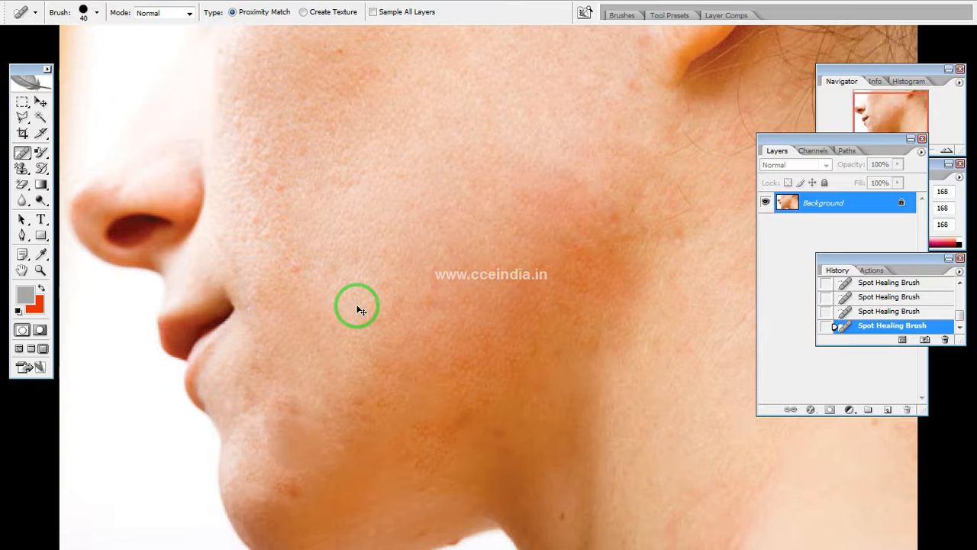
{"action": "key", "text": "ctrl+alt+z"}
{"action": "key", "text": "ctrl+alt+z"}
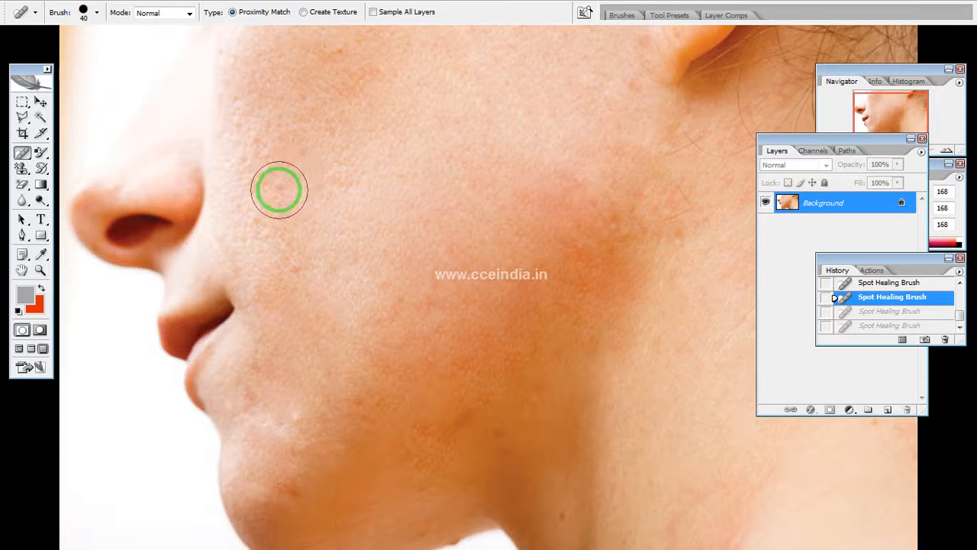
Try to heal the cheek area beside the nose with the Spot Healing Brush enlarged to 90 and undo the stroke
{"action": "key", "text": "bracketright"}
{"action": "key", "text": "bracketright"}
{"action": "key", "text": "bracketright"}
{"action": "key", "text": "bracketright"}
{"action": "key", "text": "bracketright"}
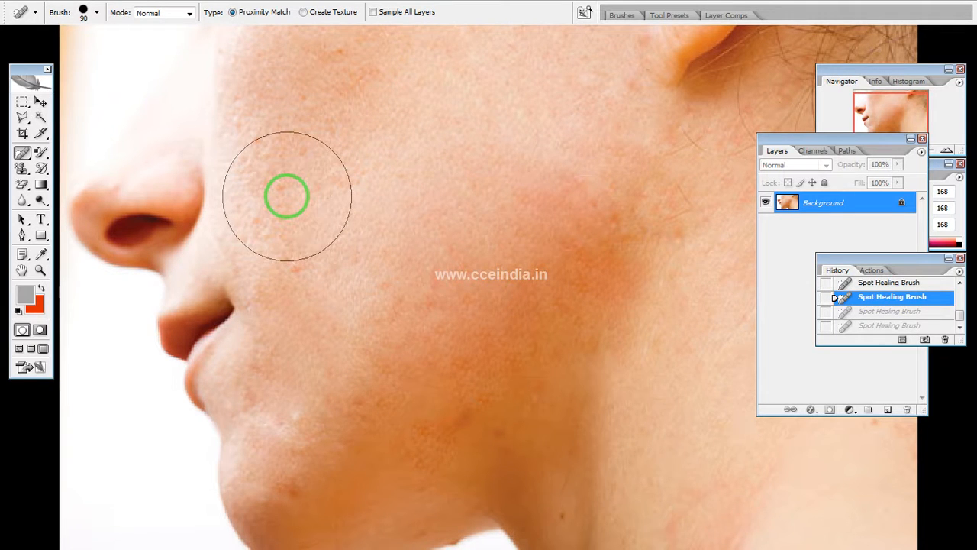
{"action": "left_click", "coordinate": [287, 196]}
{"action": "mouse_move", "coordinate": [304, 186]}
{"action": "left_mouse_down"}
{"action": "mouse_move", "coordinate": [430, 146]}
{"action": "mouse_move", "coordinate": [543, 219]}
{"action": "left_mouse_up"}
{"action": "key", "text": "ctrl+z"}
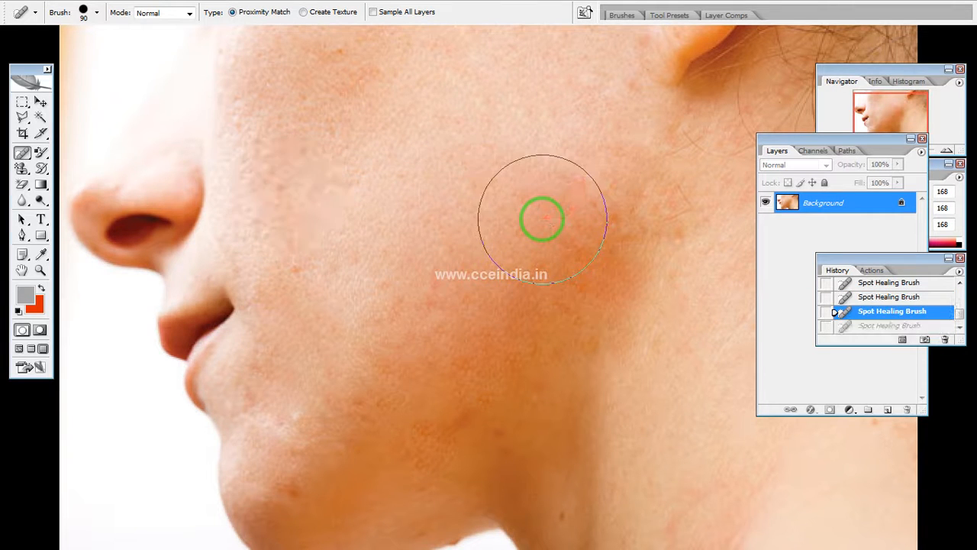
Reduce the Spot Healing Brush to 30 and down to 10, and heal the small red spots between the mouth corner and the nose
{"action": "key", "text": "bracketleft"}
{"action": "key", "text": "bracketleft"}
{"action": "key", "text": "bracketleft"}
{"action": "key", "text": "bracketleft"}
{"action": "key", "text": "bracketleft"}
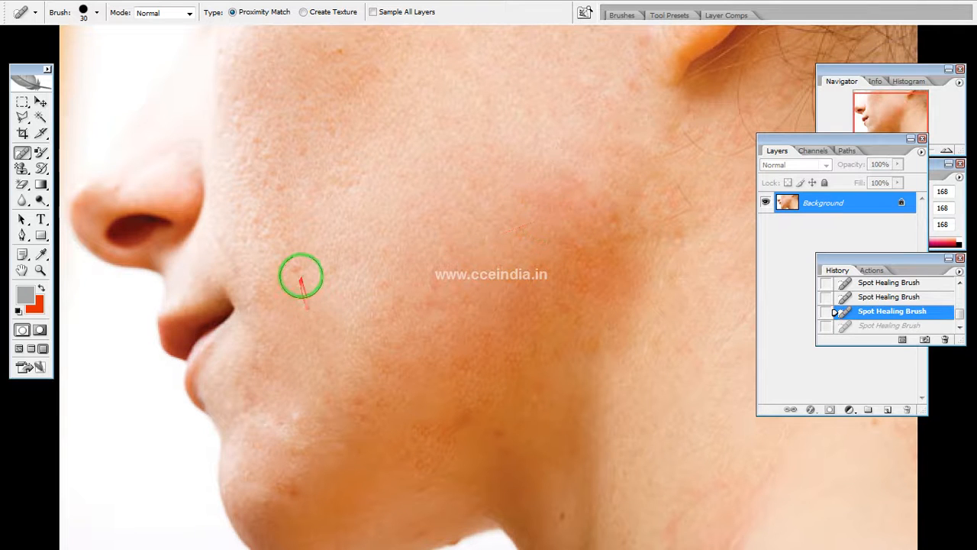
{"action": "left_click", "coordinate": [299, 274]}
{"action": "mouse_move", "coordinate": [299, 275]}
{"action": "left_mouse_down"}
{"action": "mouse_move", "coordinate": [343, 235]}
{"action": "mouse_move", "coordinate": [428, 190]}
{"action": "mouse_move", "coordinate": [354, 180]}
{"action": "mouse_move", "coordinate": [278, 188]}
{"action": "left_mouse_up"}
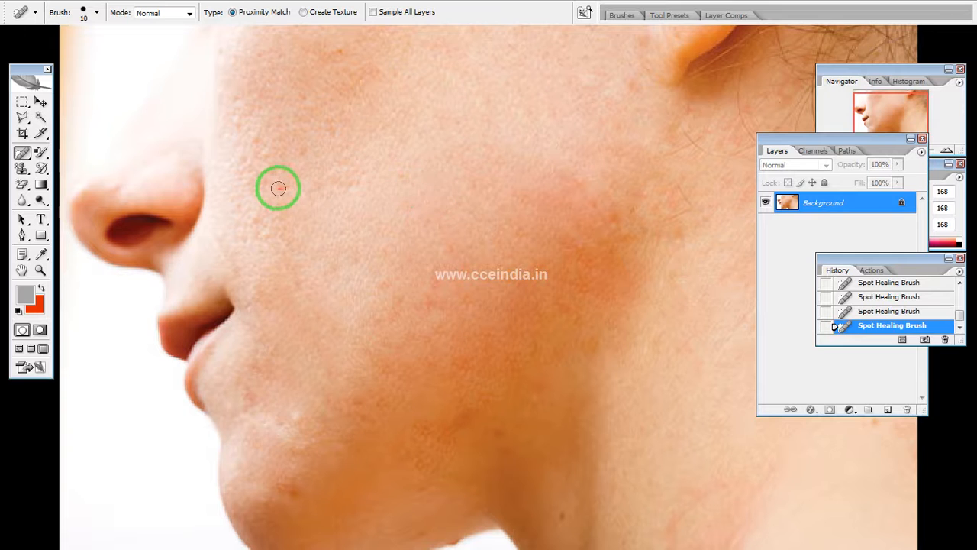
Heal the tiny spots on the upper cheek, in front of the ear and along the jaw with the size 10 brush
{"action": "left_click", "coordinate": [298, 143]}
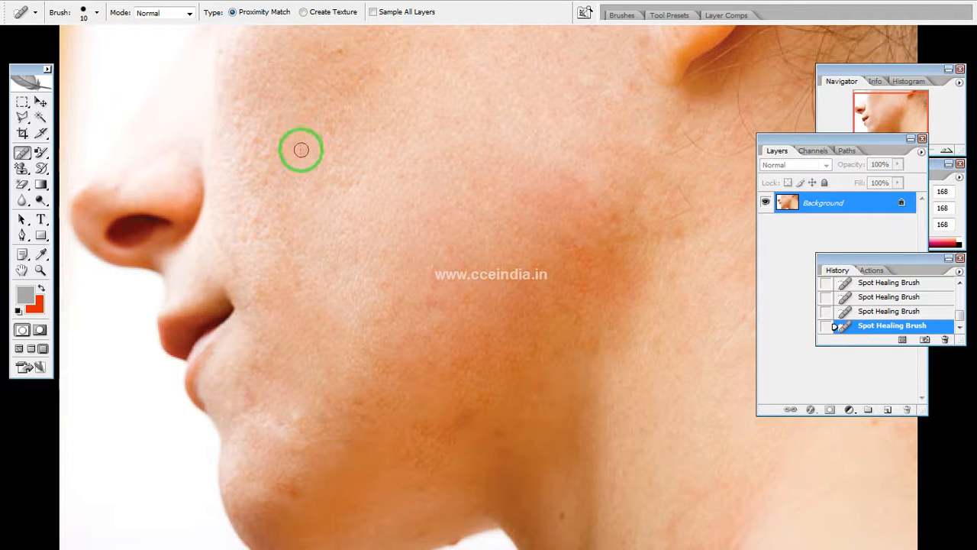
{"action": "left_click", "coordinate": [341, 180]}
{"action": "left_click", "coordinate": [334, 52]}
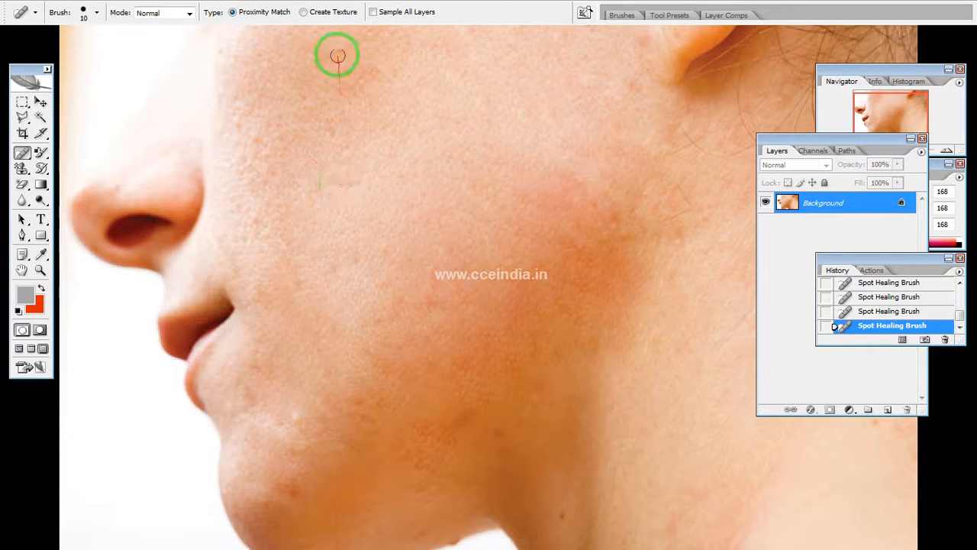
{"action": "left_click_drag", "start_coordinate": [347, 81], "coordinate": [620, 201]}
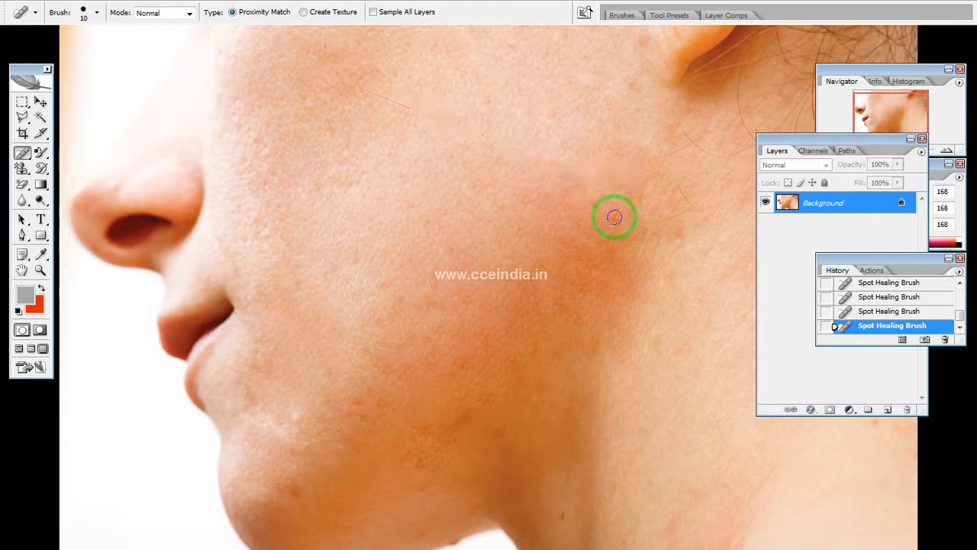
{"action": "left_click", "coordinate": [572, 177]}
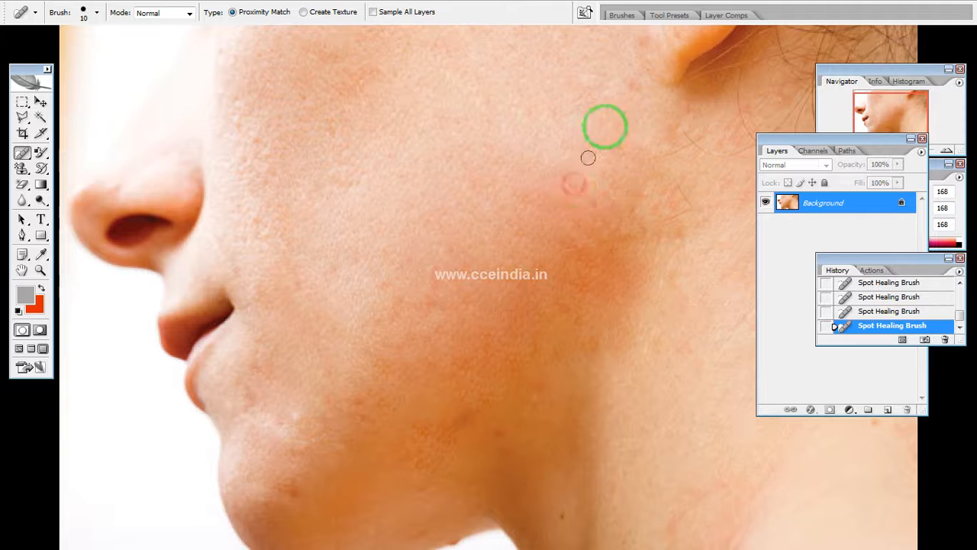
{"action": "left_click", "coordinate": [628, 84]}
{"action": "mouse_move", "coordinate": [628, 87]}
{"action": "left_mouse_down"}
{"action": "mouse_move", "coordinate": [679, 229]}
{"action": "mouse_move", "coordinate": [451, 399]}
{"action": "left_mouse_up"}
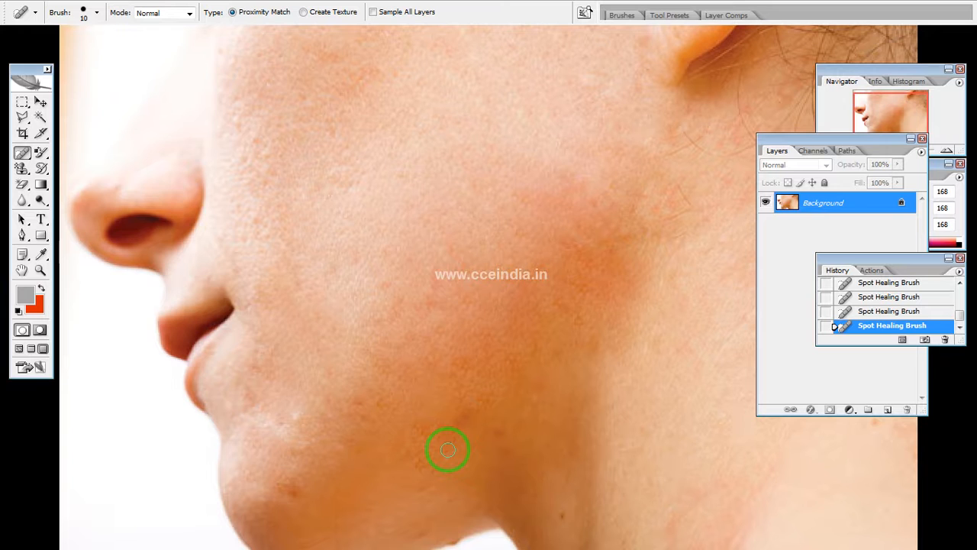
Revert the photo to its saved version twice, undoing each time, to compare the original with the retouched face
{"action": "key", "text": "F12"}
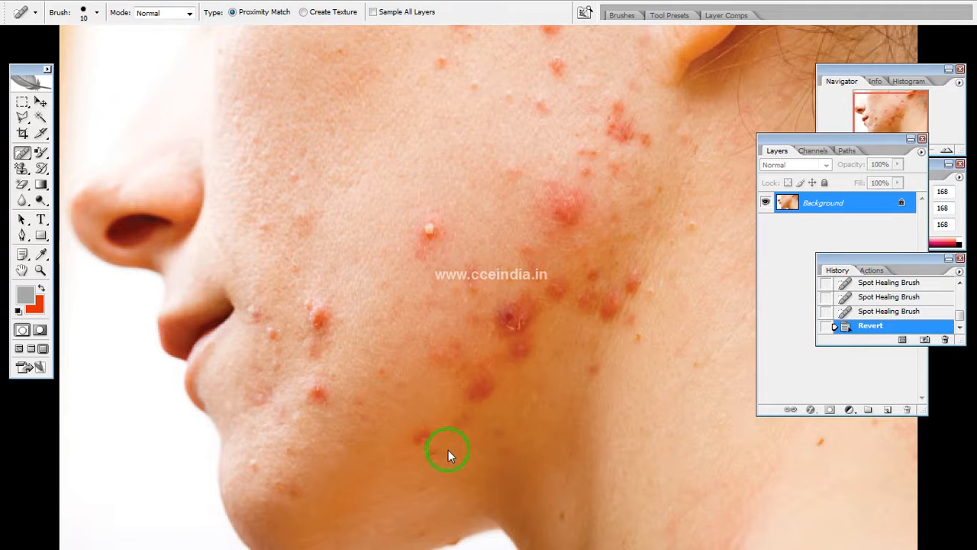
{"action": "key", "text": "ctrl+z"}
{"action": "key", "text": "F12"}
{"action": "key", "text": "ctrl+z"}
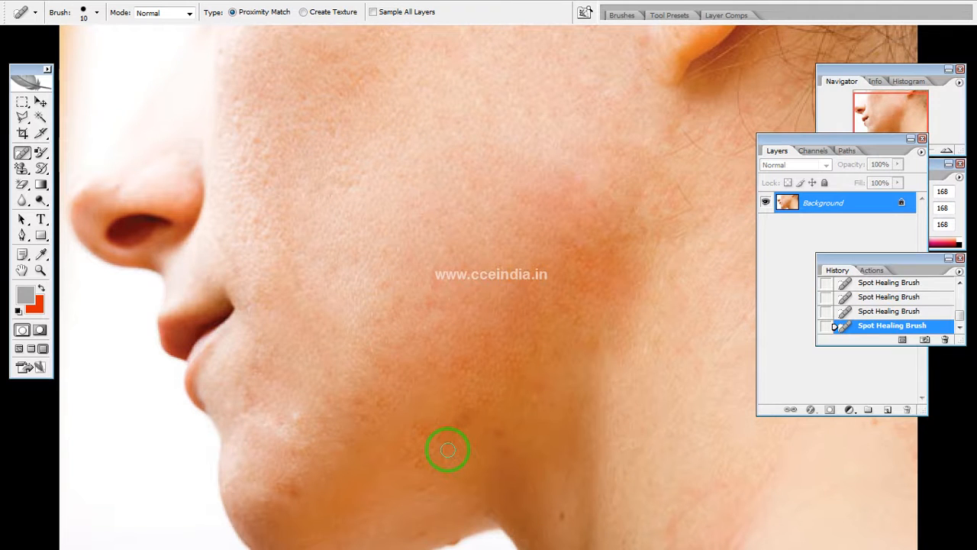
{"action": "key", "text": "ctrl+0"}
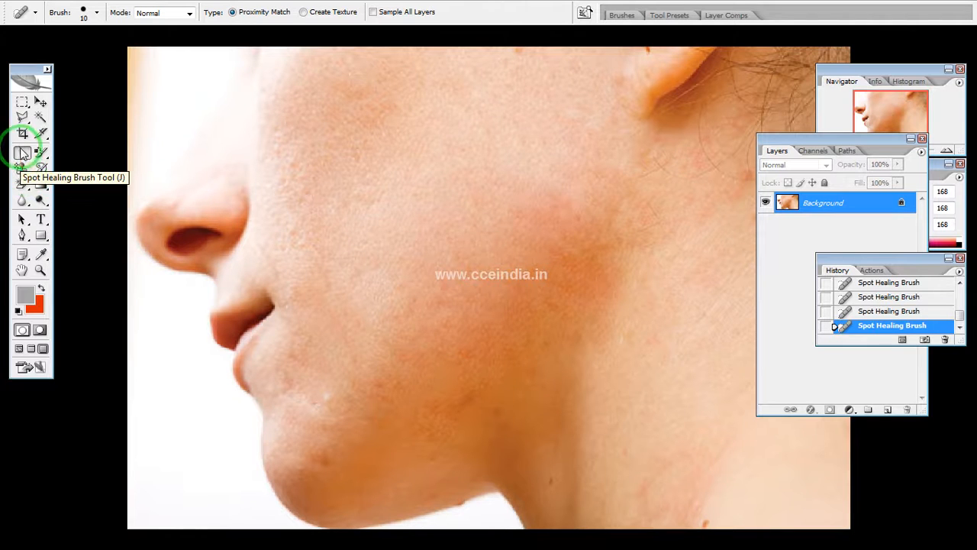
Heal the remaining spots on the neck, below the ear, on the jaw and on the cheek with the interface hidden
{"action": "key", "text": "Tab"}
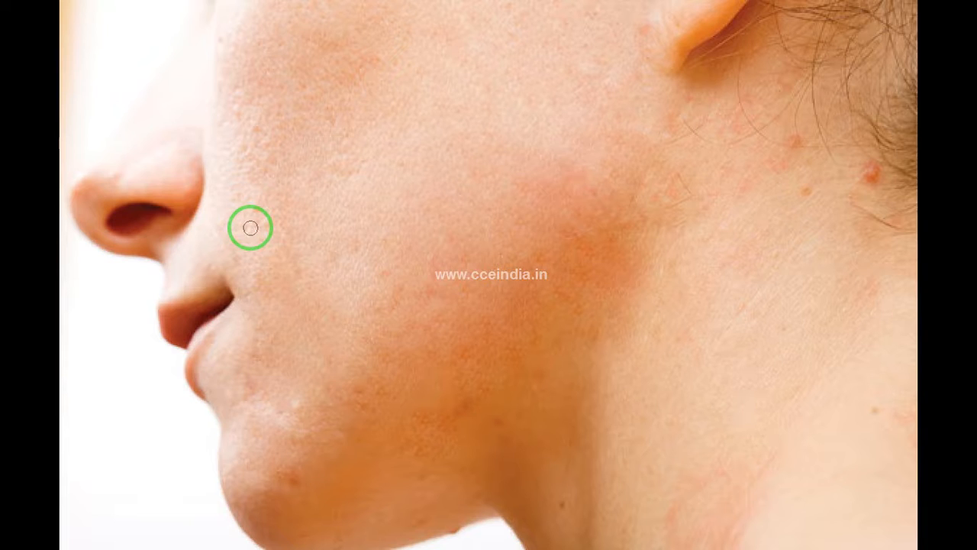
{"action": "mouse_move", "coordinate": [271, 208]}
{"action": "left_mouse_down"}
{"action": "mouse_move", "coordinate": [682, 56]}
{"action": "mouse_move", "coordinate": [734, 119]}
{"action": "mouse_move", "coordinate": [807, 145]}
{"action": "left_mouse_up"}
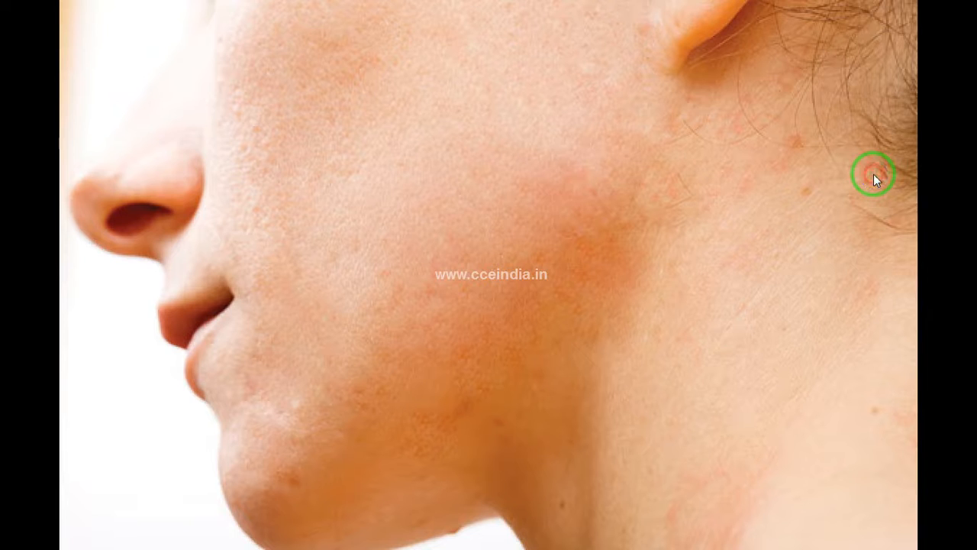
{"action": "mouse_move", "coordinate": [804, 186]}
{"action": "left_mouse_down"}
{"action": "mouse_move", "coordinate": [834, 415]}
{"action": "mouse_move", "coordinate": [855, 428]}
{"action": "mouse_move", "coordinate": [869, 413]}
{"action": "mouse_move", "coordinate": [690, 462]}
{"action": "mouse_move", "coordinate": [583, 506]}
{"action": "left_mouse_up"}
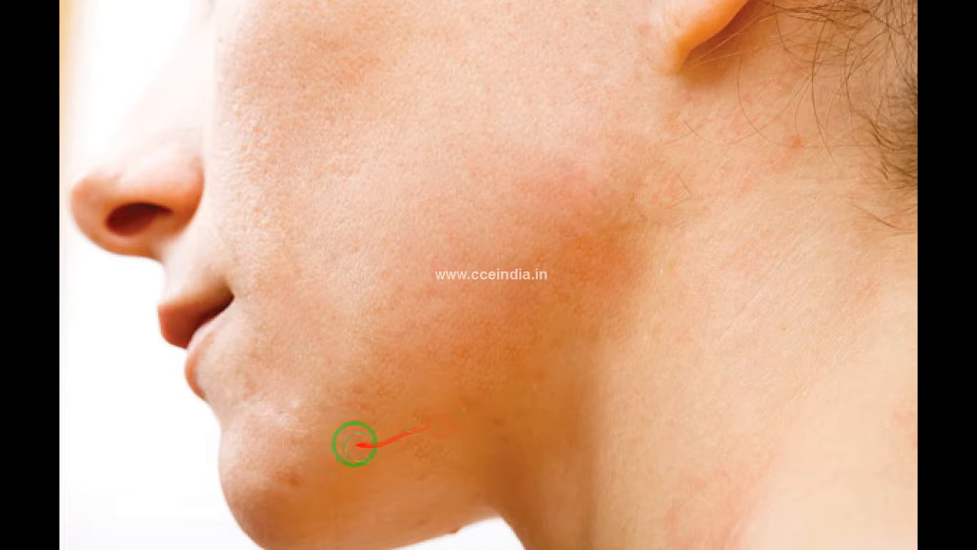
{"action": "mouse_move", "coordinate": [392, 401]}
{"action": "left_mouse_down"}
{"action": "mouse_move", "coordinate": [600, 188]}
{"action": "mouse_move", "coordinate": [574, 161]}
{"action": "mouse_move", "coordinate": [633, 32]}
{"action": "mouse_move", "coordinate": [610, 143]}
{"action": "mouse_move", "coordinate": [631, 100]}
{"action": "mouse_move", "coordinate": [601, 90]}
{"action": "left_mouse_up"}
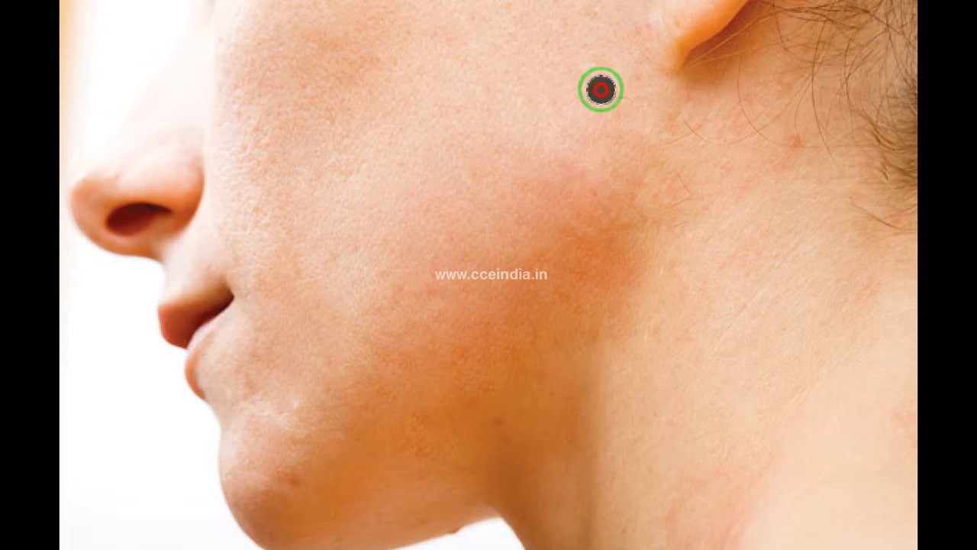
{"action": "scroll", "coordinate": [601, 89], "scroll_direction": "down", "scroll_amount": 1}
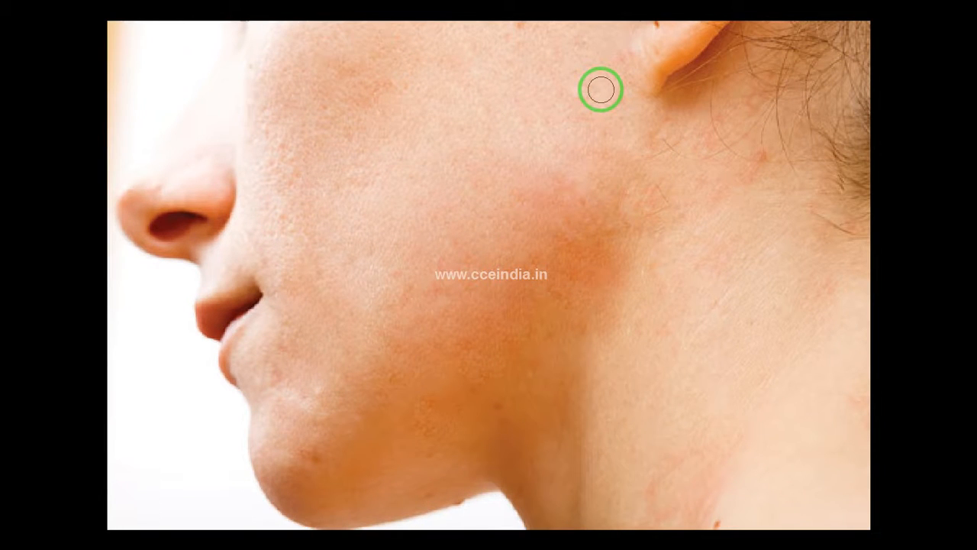
{"action": "key", "text": "Tab"}
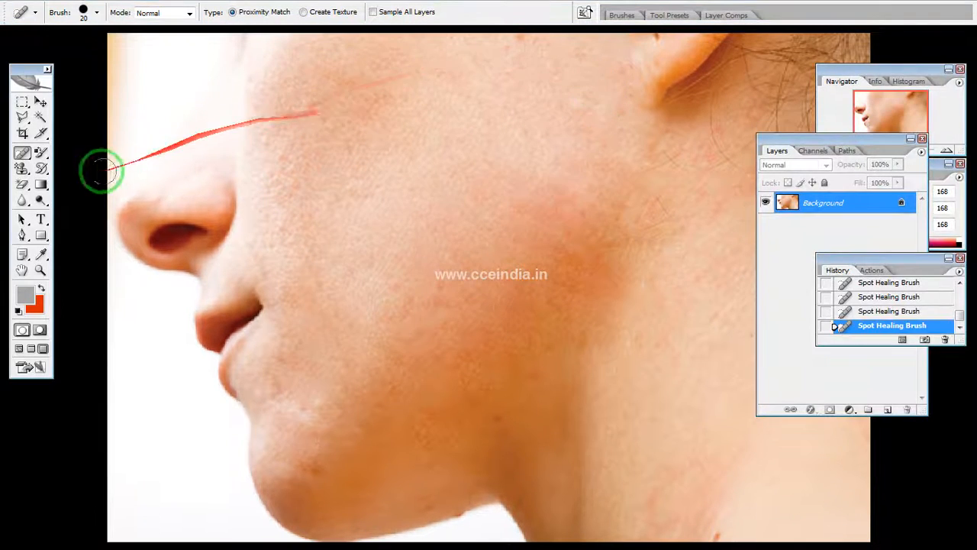
Soften the skin on the upper cheek with the Blur tool at brush size 100 and 100% strength
{"action": "left_click", "coordinate": [23, 157]}
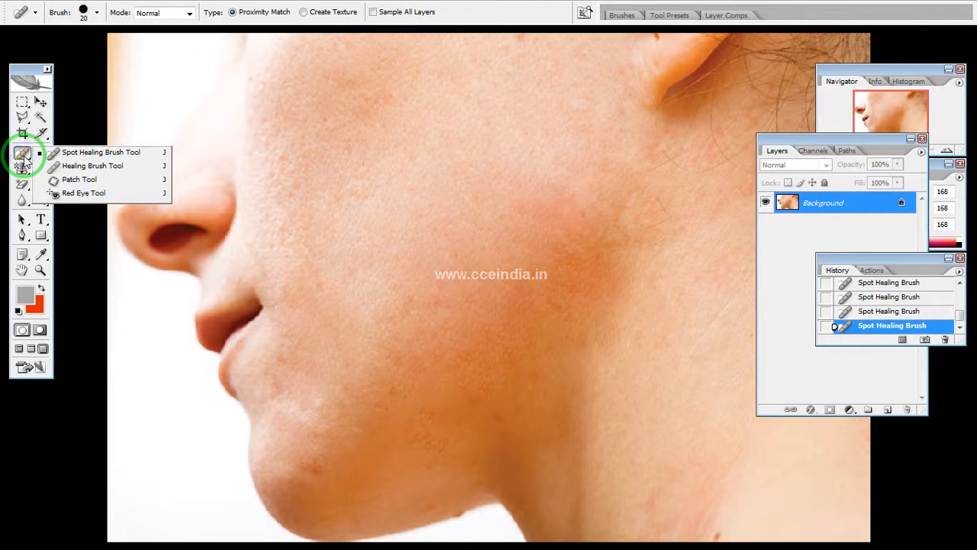
{"action": "left_click", "coordinate": [20, 182]}
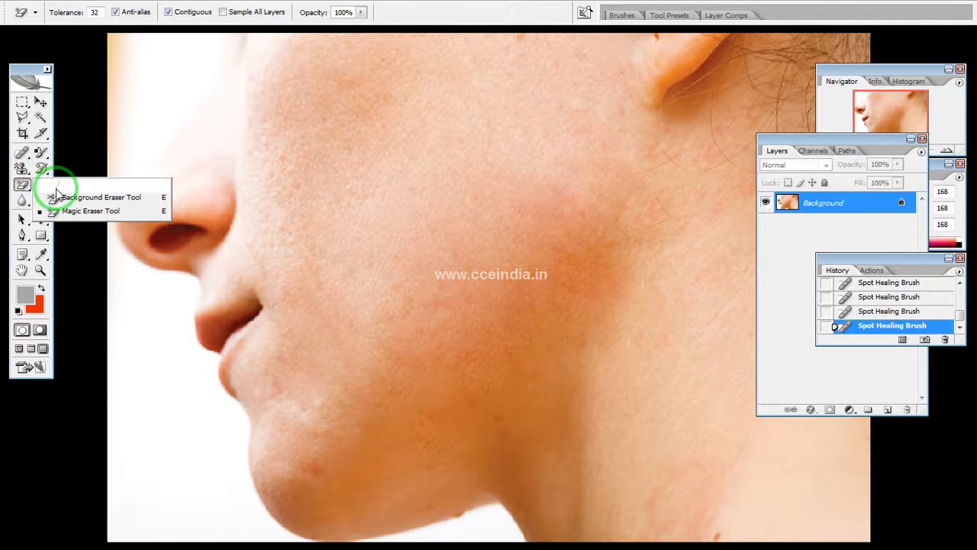
{"action": "left_click", "coordinate": [24, 201]}
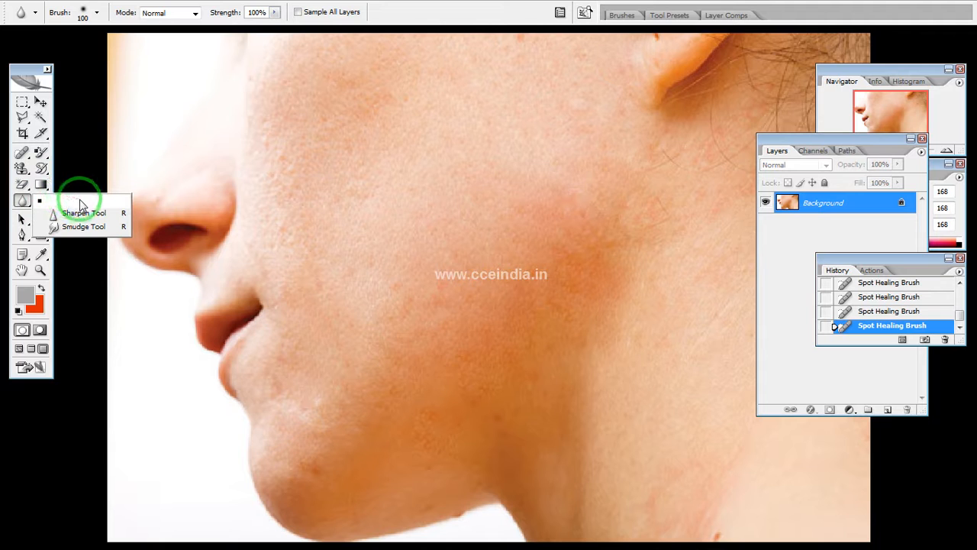
{"action": "left_click_drag", "start_coordinate": [267, 175], "coordinate": [425, 185]}
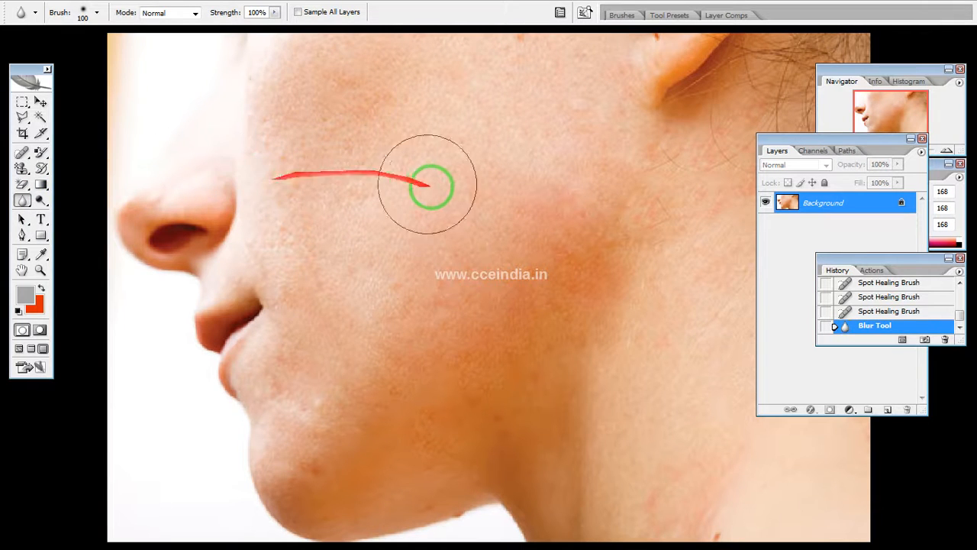
Open samplw.jpg from the Desktop, leaving its colour profile as is, and maximise its window
{"action": "key", "text": "ctrl+o"}
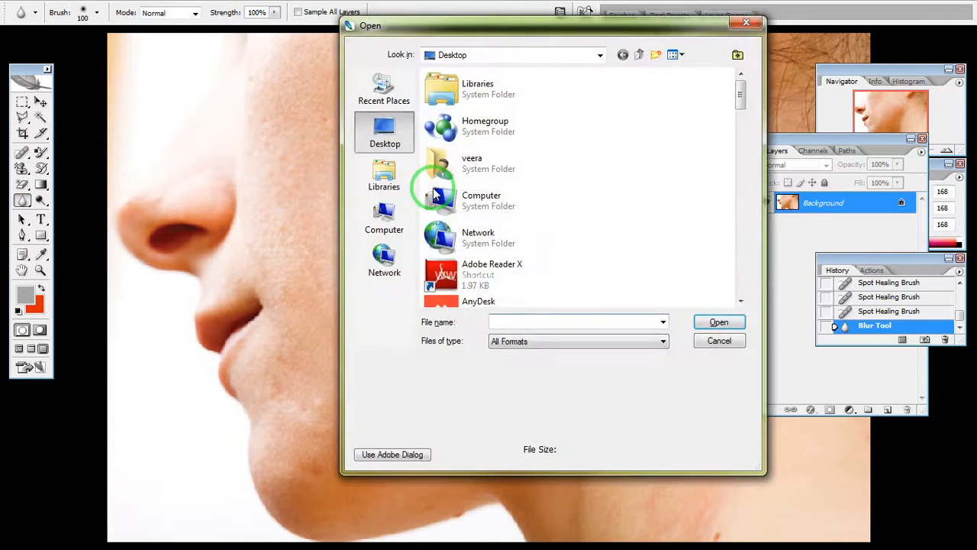
{"action": "left_click_drag", "start_coordinate": [743, 98], "coordinate": [748, 259]}
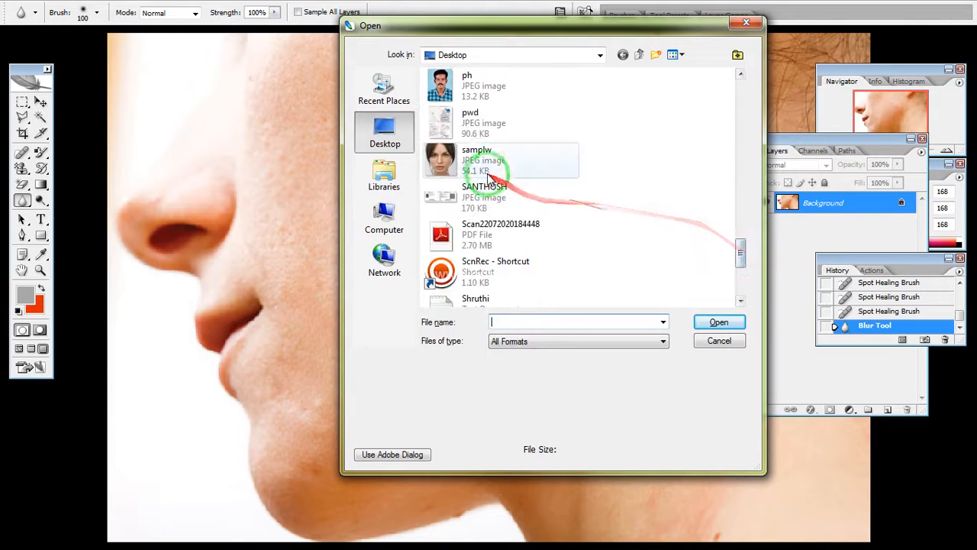
{"action": "double_click", "coordinate": [485, 164]}
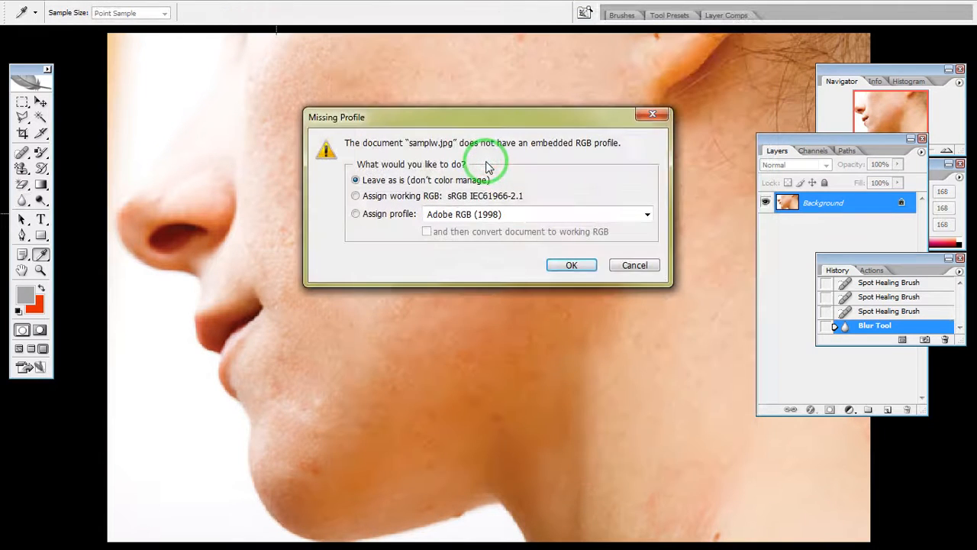
{"action": "left_click", "coordinate": [565, 264]}
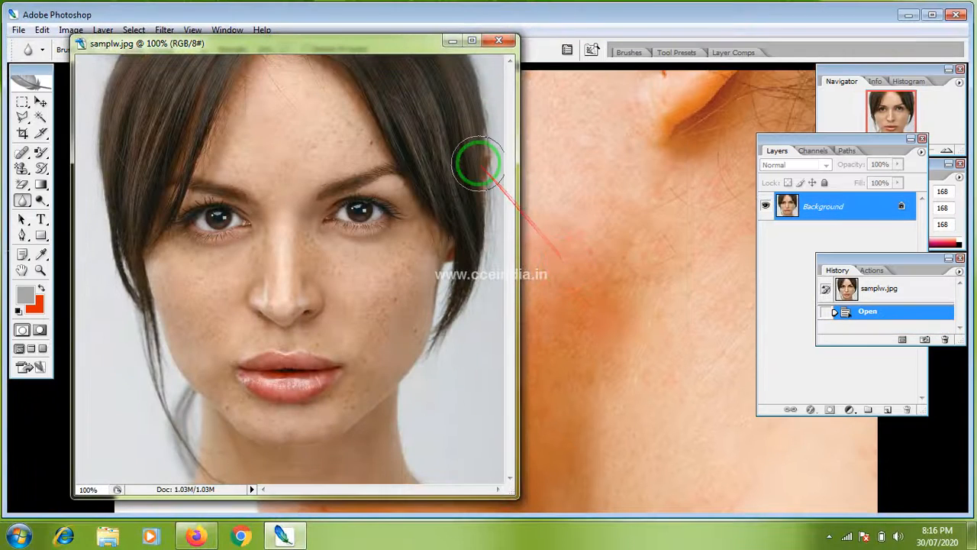
{"action": "left_click", "coordinate": [473, 41]}
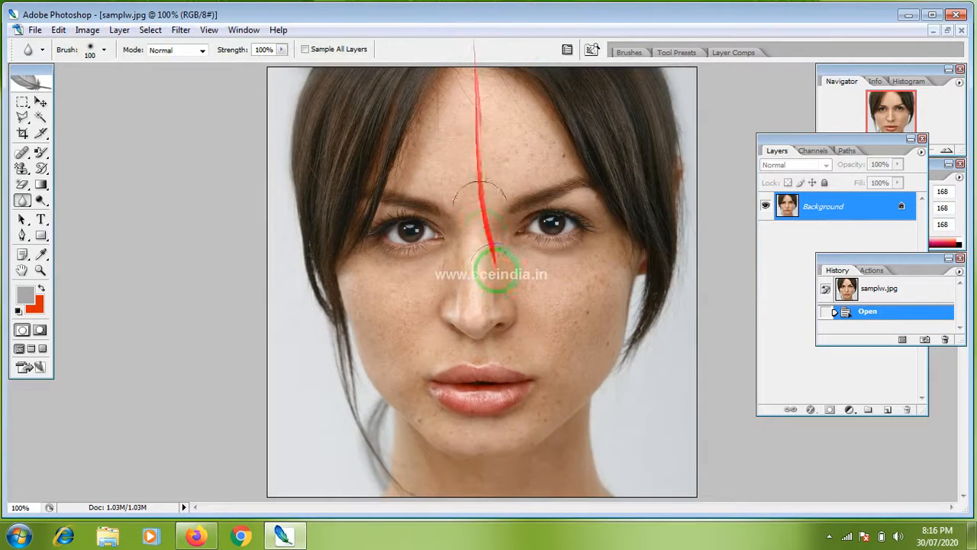
{"action": "key", "text": "ctrl+plus"}
{"action": "key", "text": "ctrl+plus"}
{"action": "key", "text": "ctrl+minus"}
{"action": "key", "text": "ctrl+minus"}
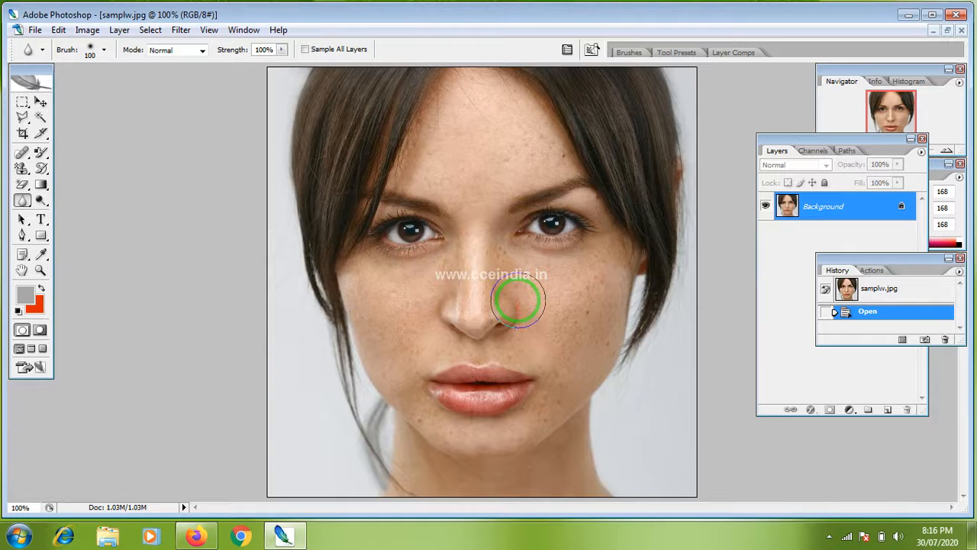
Soften the freckled skin on the forehead and the picture's right-hand cheek with the Blur tool at brush size 150 and 100% strength
{"action": "left_click", "coordinate": [22, 200]}
{"action": "left_click", "coordinate": [70, 200]}
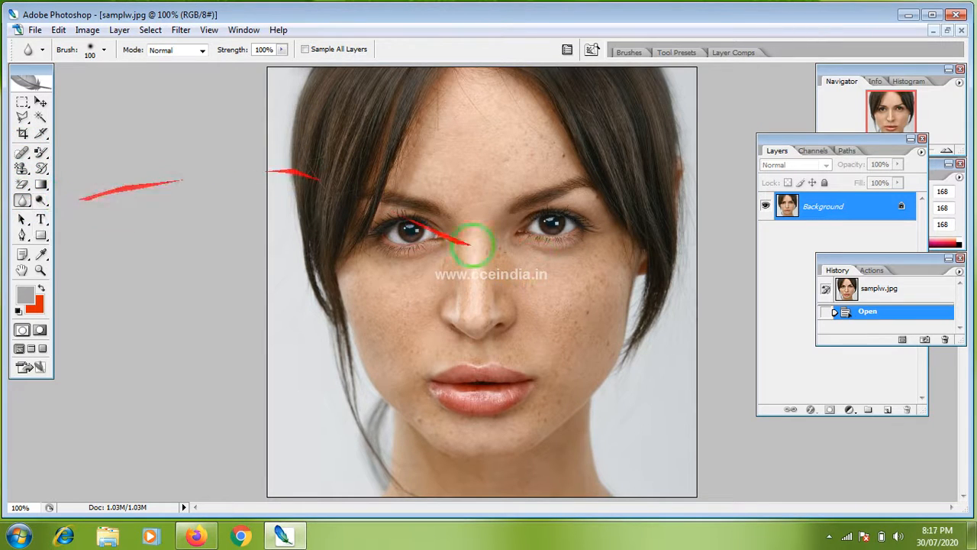
{"action": "key", "text": "bracketright"}
{"action": "key", "text": "bracketright"}
{"action": "key", "text": "bracketleft"}
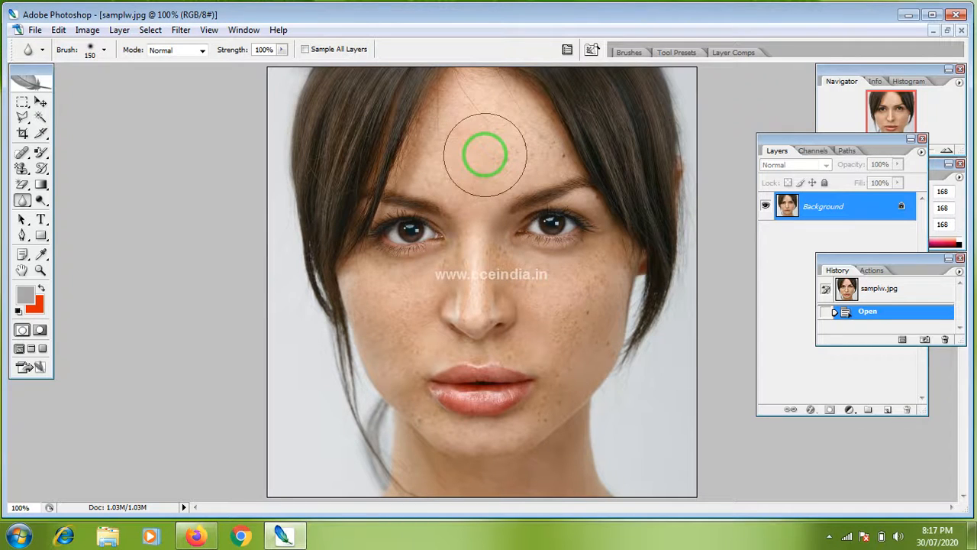
{"action": "mouse_move", "coordinate": [484, 113]}
{"action": "left_mouse_down"}
{"action": "mouse_move", "coordinate": [456, 156]}
{"action": "mouse_move", "coordinate": [506, 132]}
{"action": "mouse_move", "coordinate": [511, 142]}
{"action": "mouse_move", "coordinate": [488, 164]}
{"action": "mouse_move", "coordinate": [470, 139]}
{"action": "mouse_move", "coordinate": [473, 171]}
{"action": "mouse_move", "coordinate": [485, 150]}
{"action": "mouse_move", "coordinate": [532, 157]}
{"action": "mouse_move", "coordinate": [480, 225]}
{"action": "mouse_move", "coordinate": [472, 273]}
{"action": "mouse_move", "coordinate": [601, 303]}
{"action": "mouse_move", "coordinate": [573, 348]}
{"action": "mouse_move", "coordinate": [560, 314]}
{"action": "mouse_move", "coordinate": [558, 363]}
{"action": "mouse_move", "coordinate": [535, 288]}
{"action": "mouse_move", "coordinate": [540, 378]}
{"action": "mouse_move", "coordinate": [519, 282]}
{"action": "mouse_move", "coordinate": [527, 397]}
{"action": "mouse_move", "coordinate": [528, 317]}
{"action": "mouse_move", "coordinate": [595, 283]}
{"action": "mouse_move", "coordinate": [554, 314]}
{"action": "mouse_move", "coordinate": [555, 352]}
{"action": "mouse_move", "coordinate": [507, 526]}
{"action": "mouse_move", "coordinate": [498, 525]}
{"action": "mouse_move", "coordinate": [517, 332]}
{"action": "mouse_move", "coordinate": [505, 257]}
{"action": "mouse_move", "coordinate": [499, 411]}
{"action": "mouse_move", "coordinate": [482, 252]}
{"action": "mouse_move", "coordinate": [487, 293]}
{"action": "mouse_move", "coordinate": [501, 136]}
{"action": "mouse_move", "coordinate": [541, 146]}
{"action": "mouse_move", "coordinate": [455, 51]}
{"action": "mouse_move", "coordinate": [496, 114]}
{"action": "mouse_move", "coordinate": [483, 95]}
{"action": "mouse_move", "coordinate": [524, 279]}
{"action": "mouse_move", "coordinate": [578, 295]}
{"action": "mouse_move", "coordinate": [580, 345]}
{"action": "mouse_move", "coordinate": [572, 334]}
{"action": "mouse_move", "coordinate": [550, 425]}
{"action": "mouse_move", "coordinate": [524, 399]}
{"action": "mouse_move", "coordinate": [515, 417]}
{"action": "mouse_move", "coordinate": [496, 406]}
{"action": "mouse_move", "coordinate": [573, 313]}
{"action": "mouse_move", "coordinate": [593, 252]}
{"action": "mouse_move", "coordinate": [580, 292]}
{"action": "left_mouse_up"}
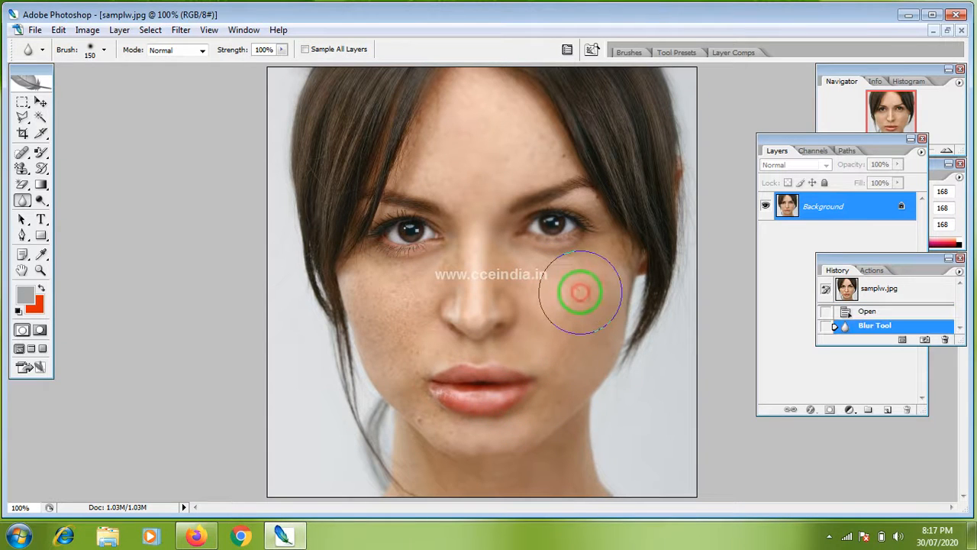
Blur the area around the picture's right-hand eye and the cheek below it at brush size 150 and 100% strength
{"action": "key", "text": "z"}
{"action": "left_click_drag", "start_coordinate": [321, 155], "coordinate": [679, 398]}
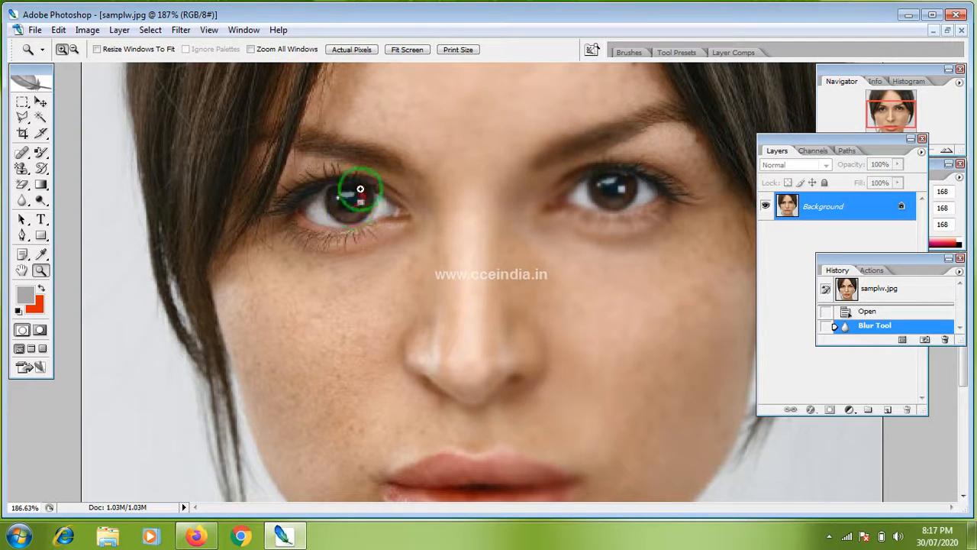
{"action": "left_click", "coordinate": [24, 199]}
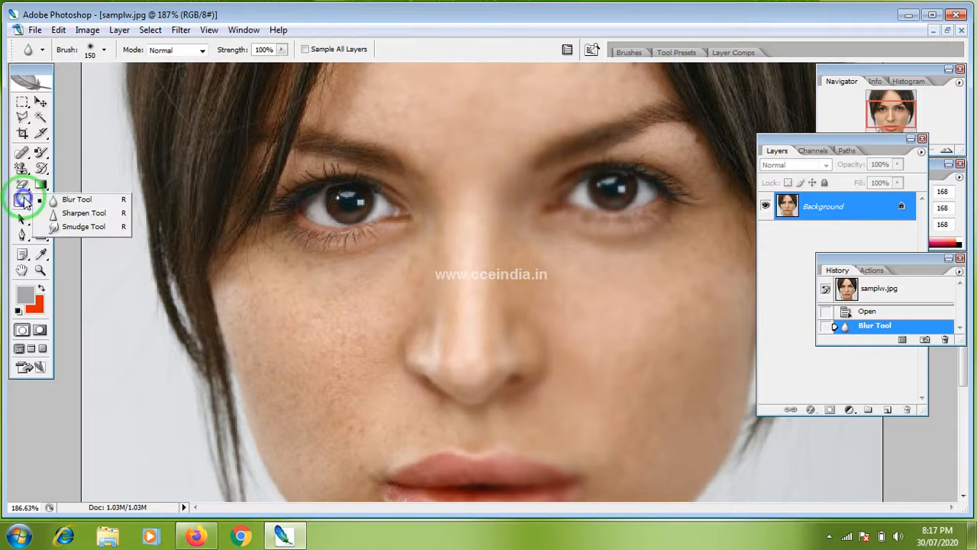
{"action": "left_click", "coordinate": [67, 200]}
{"action": "mouse_move", "coordinate": [407, 204]}
{"action": "left_mouse_down"}
{"action": "mouse_move", "coordinate": [644, 183]}
{"action": "mouse_move", "coordinate": [665, 203]}
{"action": "mouse_move", "coordinate": [642, 187]}
{"action": "mouse_move", "coordinate": [648, 158]}
{"action": "mouse_move", "coordinate": [603, 265]}
{"action": "mouse_move", "coordinate": [678, 254]}
{"action": "mouse_move", "coordinate": [696, 209]}
{"action": "mouse_move", "coordinate": [668, 165]}
{"action": "mouse_move", "coordinate": [634, 187]}
{"action": "mouse_move", "coordinate": [687, 291]}
{"action": "mouse_move", "coordinate": [697, 344]}
{"action": "left_mouse_up"}
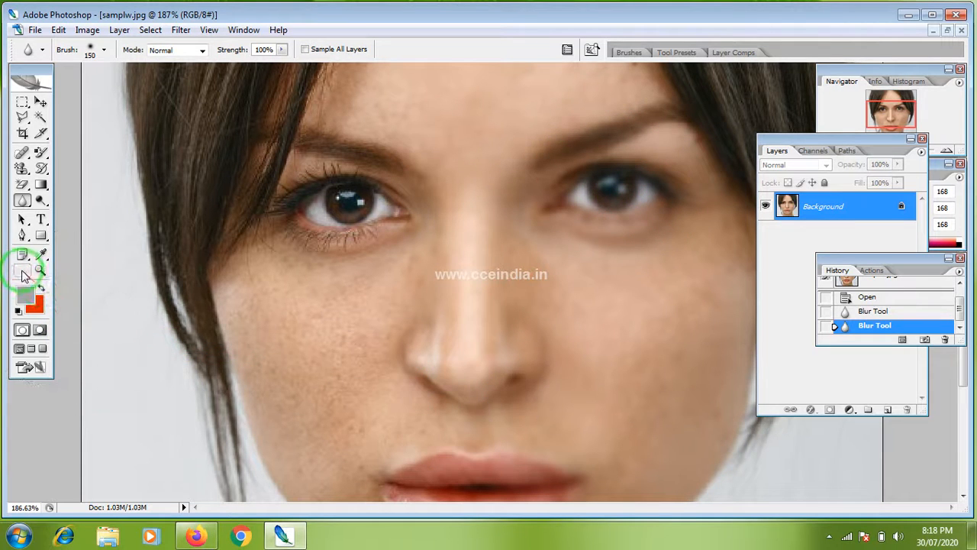
Blur the lips near the picture's right-hand corner of the mouth with the size 150 brush
{"action": "left_click", "coordinate": [22, 271]}
{"action": "left_click_drag", "start_coordinate": [435, 400], "coordinate": [443, 329]}
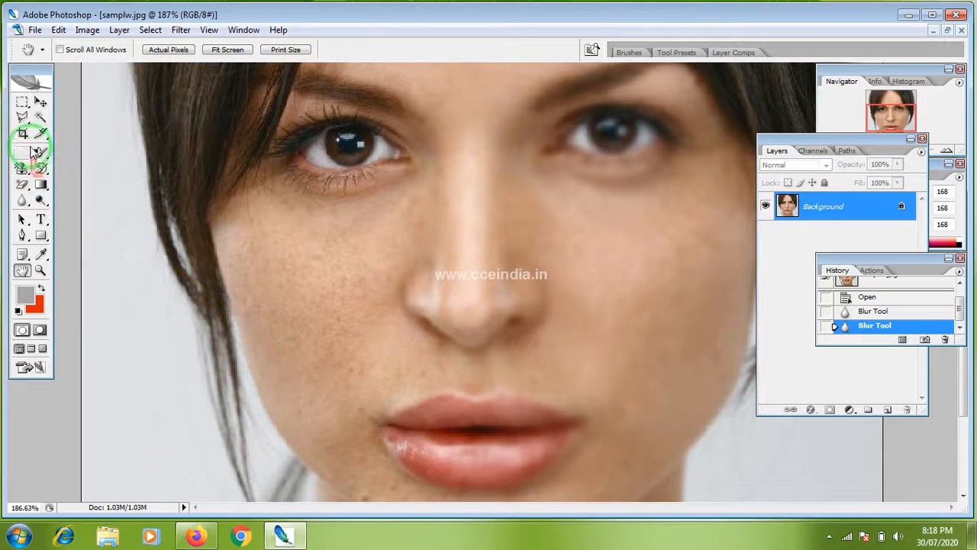
{"action": "left_click", "coordinate": [25, 203]}
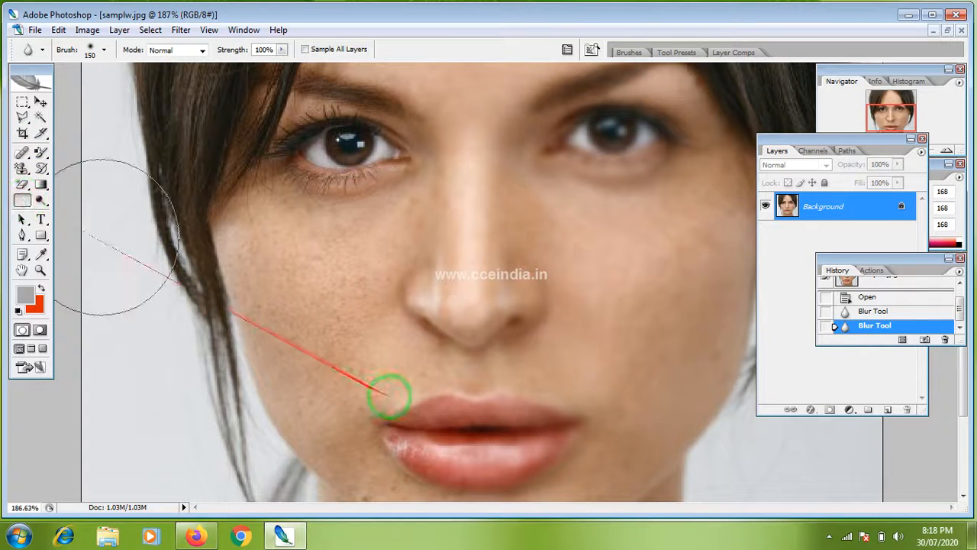
{"action": "left_click", "coordinate": [545, 426]}
{"action": "left_click", "coordinate": [545, 425]}
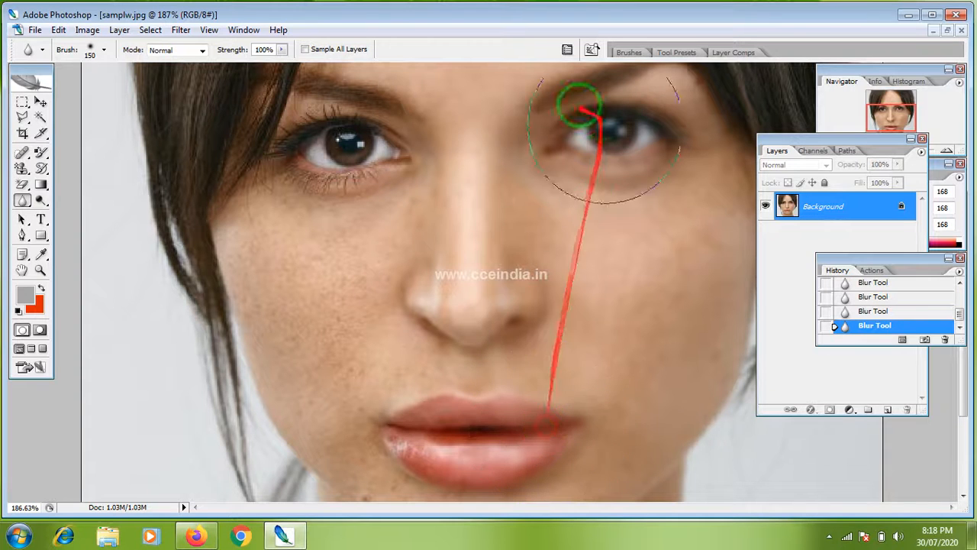
Sharpen the blurred right-hand eye in the picture with the Sharpen tool at brush size 80 and 50% strength
{"action": "left_click", "coordinate": [22, 203]}
{"action": "left_click_drag", "start_coordinate": [22, 206], "coordinate": [75, 215]}
{"action": "left_click_drag", "start_coordinate": [648, 131], "coordinate": [585, 132]}
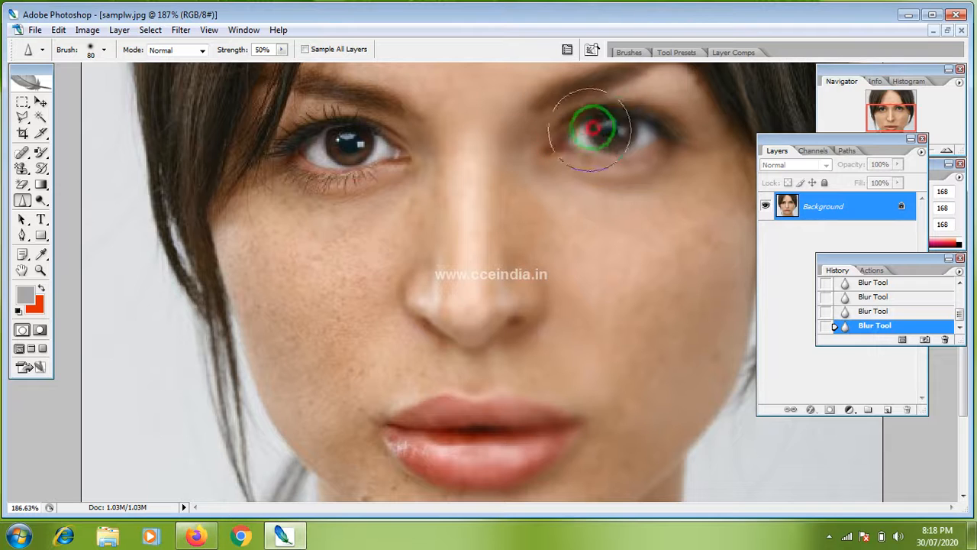